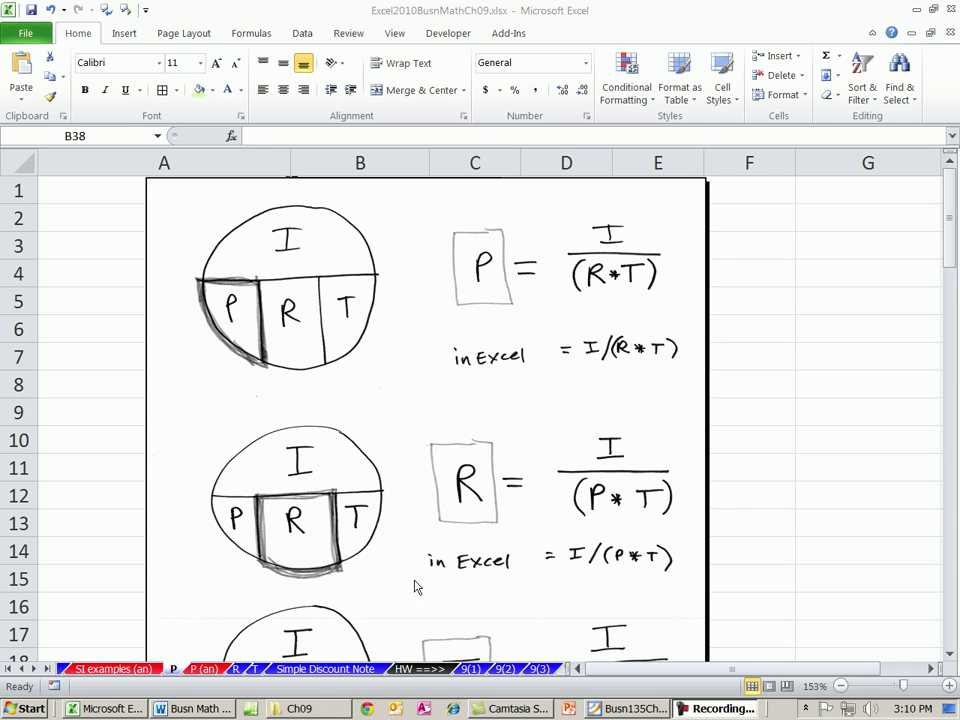
Scroll to Example 1 and review its interest rate, 90-day term and interest paid inputs
{"action": "left_click", "coordinate": [424, 17]}
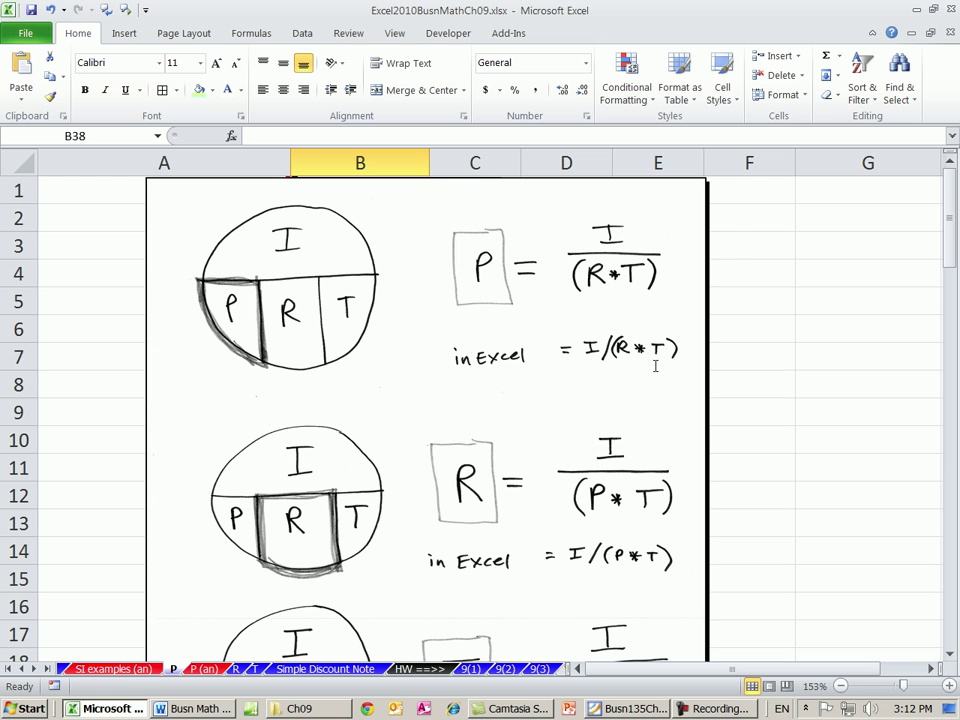
{"action": "scroll", "coordinate": [690, 434], "scroll_direction": "down", "scroll_amount": 8}
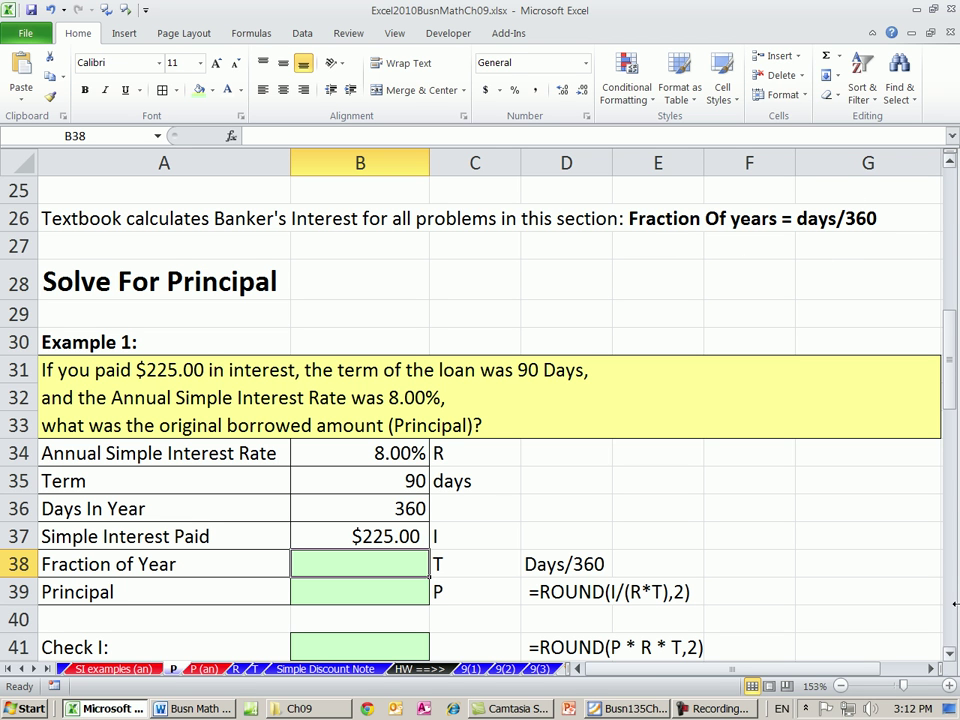
{"action": "left_click", "coordinate": [950, 657]}
{"action": "left_click", "coordinate": [950, 657]}
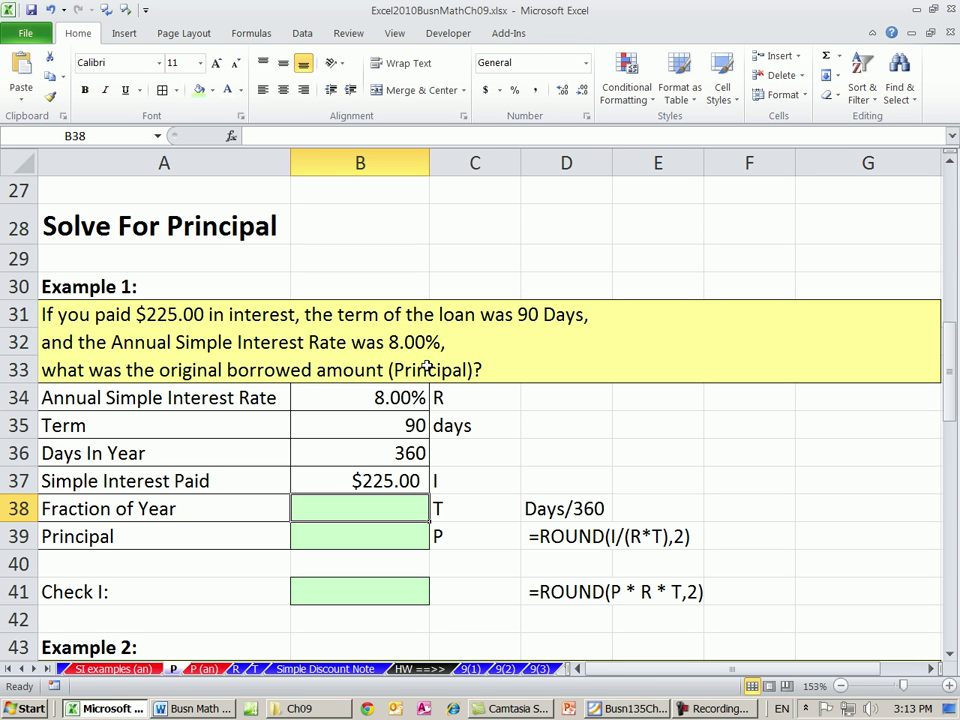
{"action": "left_click", "coordinate": [356, 400]}
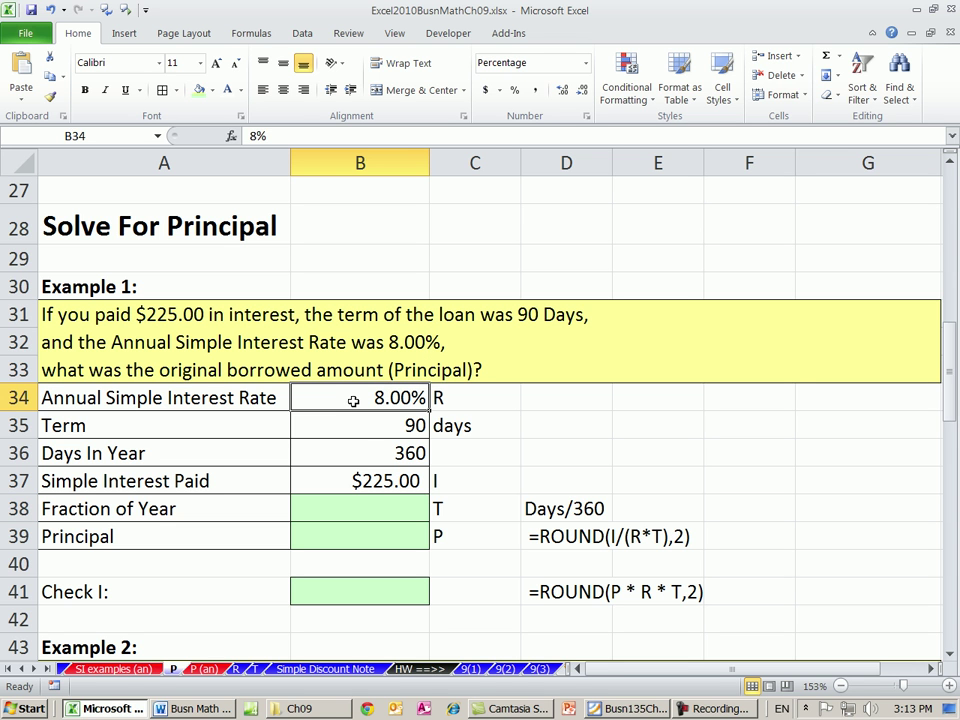
{"action": "left_click", "coordinate": [364, 429]}
{"action": "left_click", "coordinate": [340, 480]}
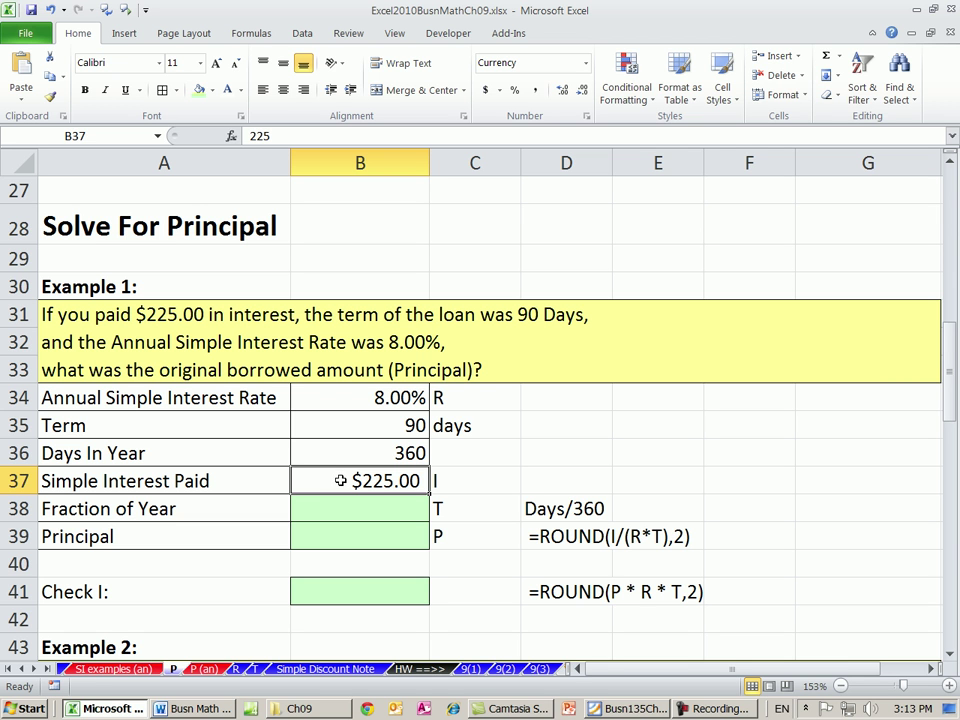
Enter =B35/B36 in B38 so the fraction of year shows 0.25
{"action": "left_click", "coordinate": [384, 508]}
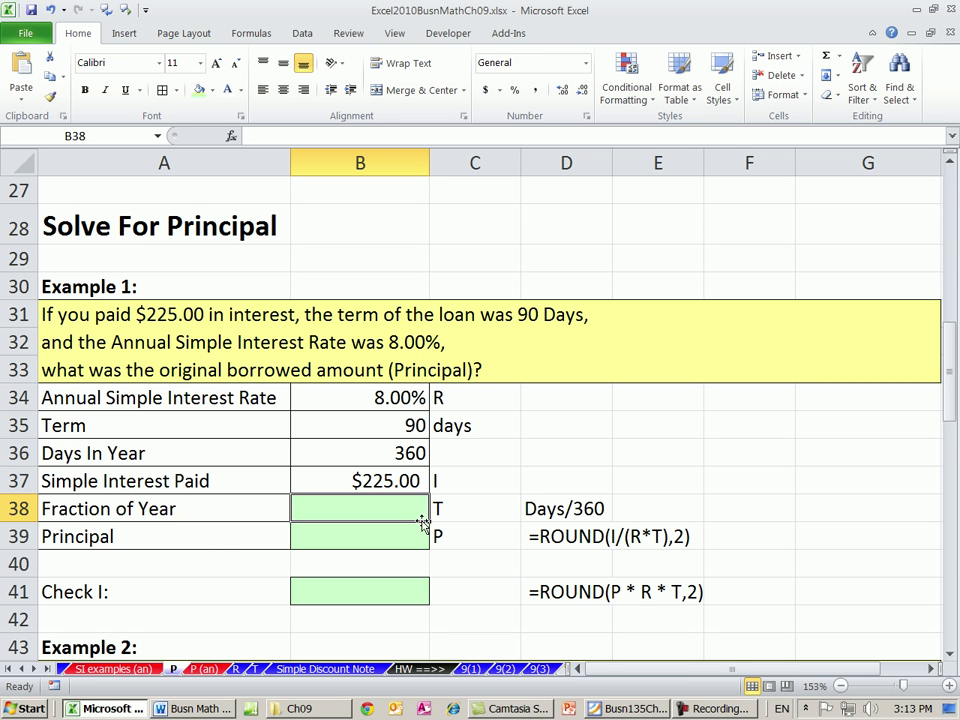
{"action": "type", "text": "="}
{"action": "left_click", "coordinate": [408, 425]}
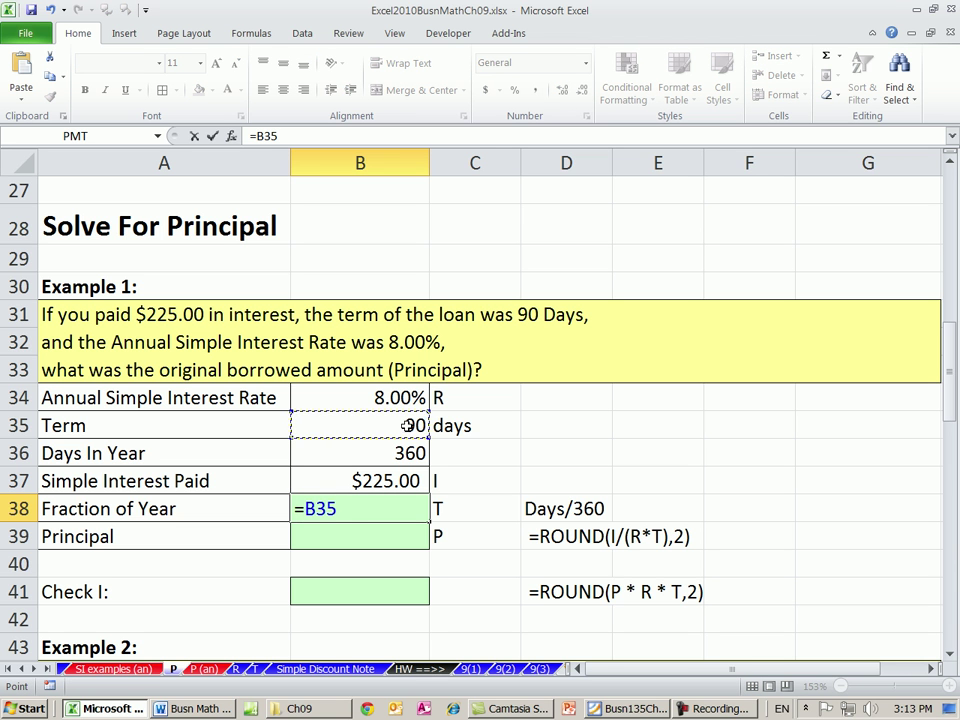
{"action": "type", "text": "/360"}
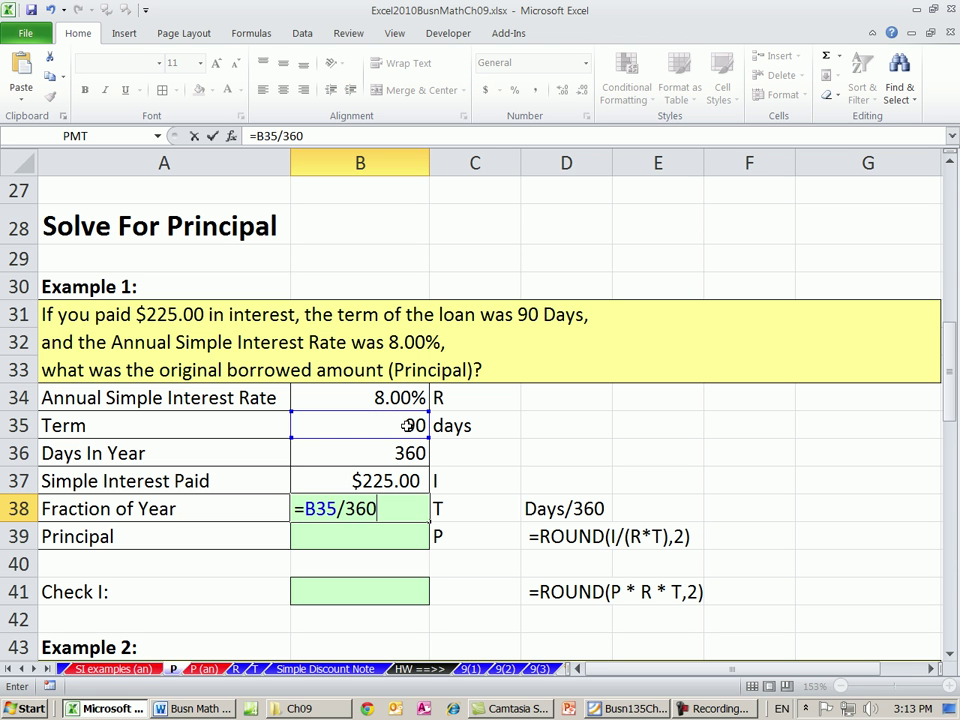
{"action": "key", "text": "BackSpace"}
{"action": "key", "text": "BackSpace"}
{"action": "key", "text": "BackSpace"}
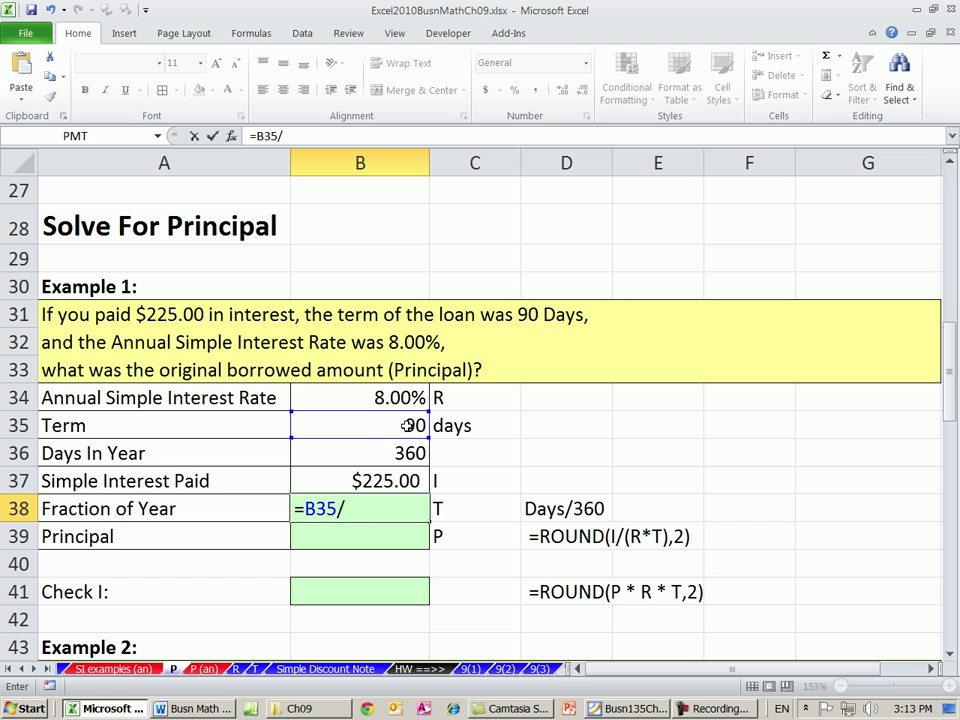
{"action": "left_click", "coordinate": [369, 458]}
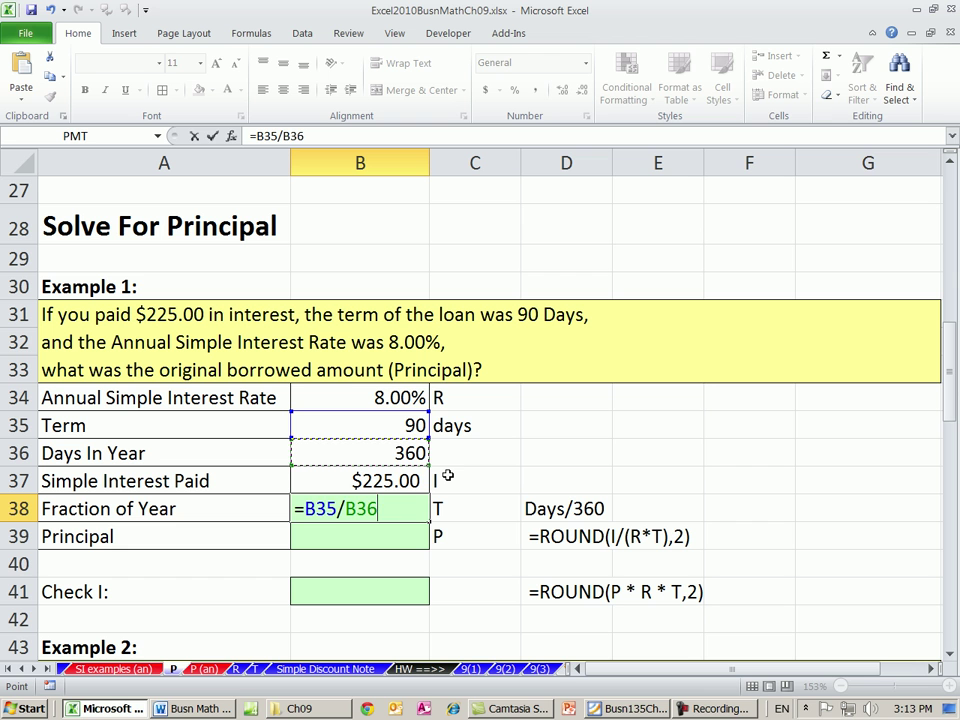
{"action": "key", "text": "ctrl+Return"}
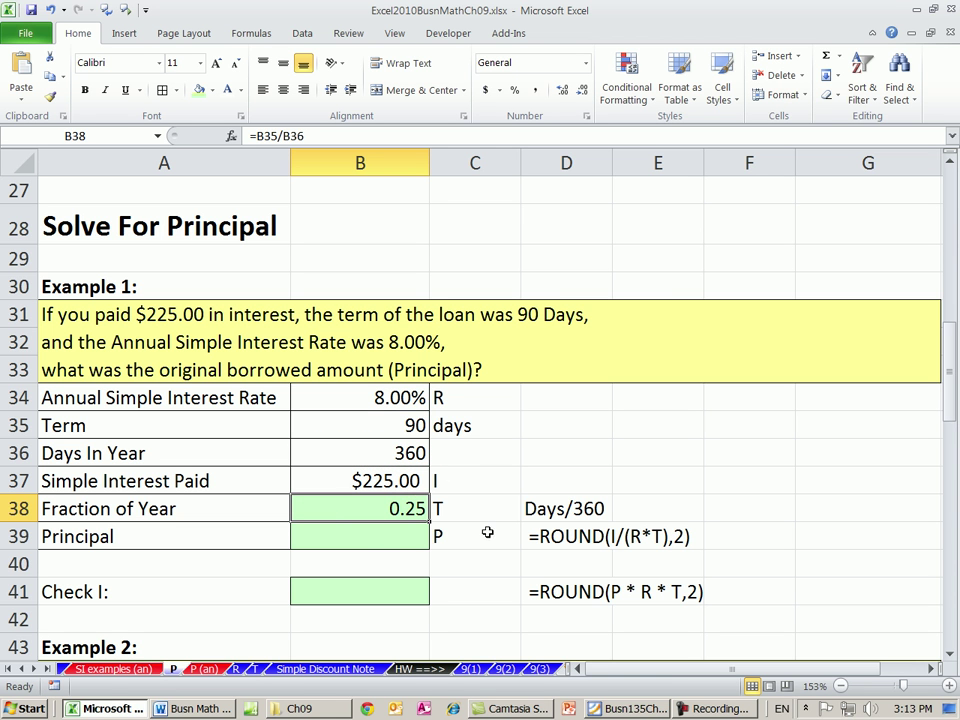
Enter =ROUND(B37/(B34*B38),2) in B39, giving a principal of $11,250.00
{"action": "left_click", "coordinate": [349, 540]}
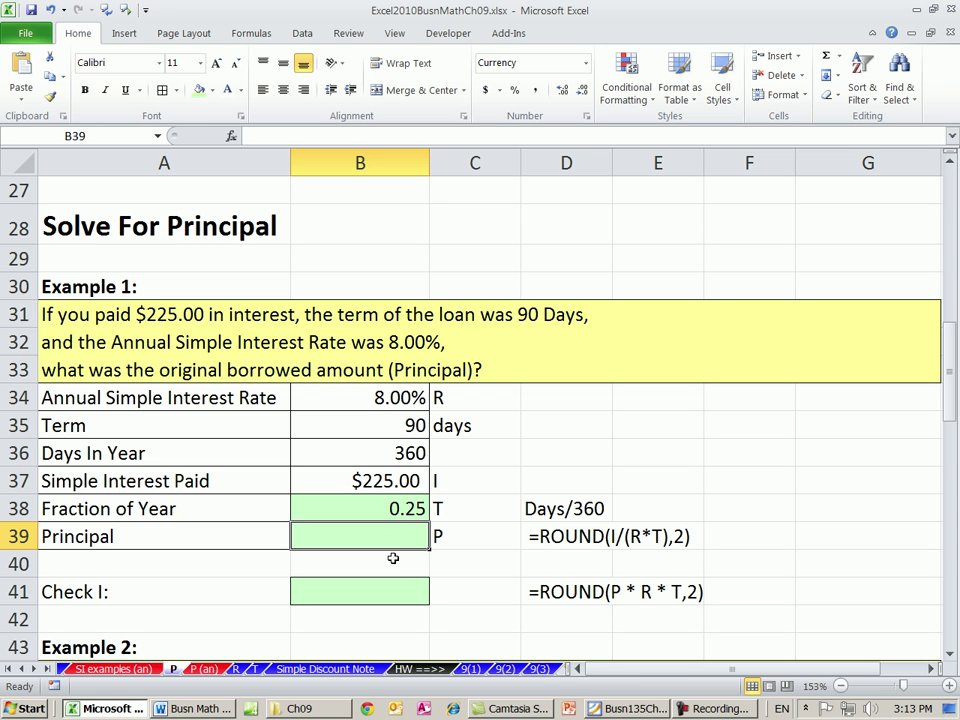
{"action": "type", "text": "=round"}
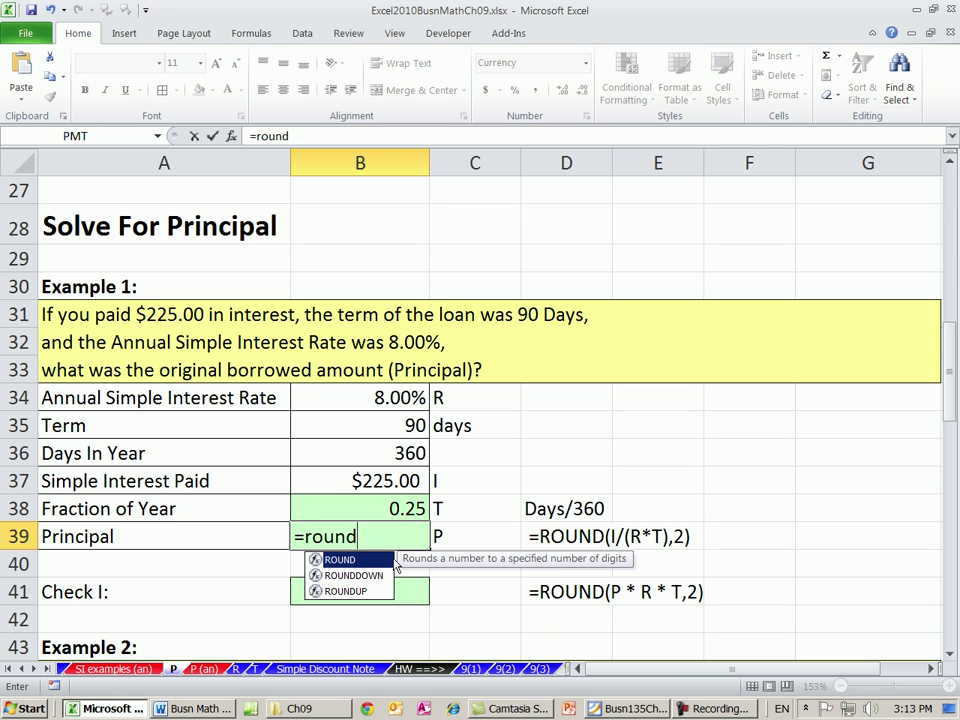
{"action": "double_click", "coordinate": [393, 560]}
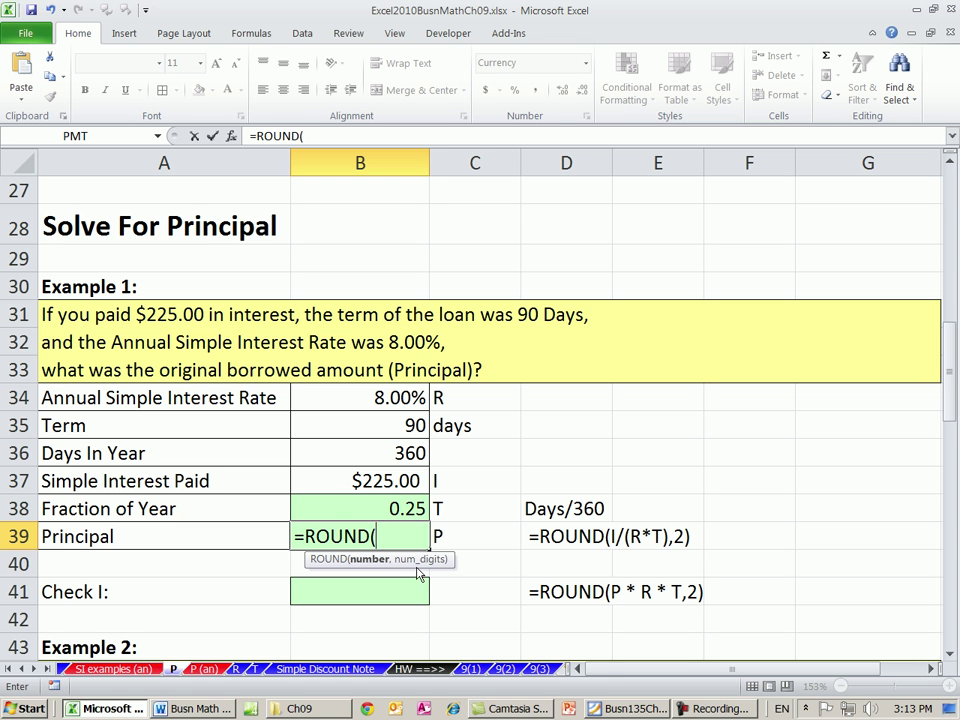
{"action": "left_click", "coordinate": [396, 482]}
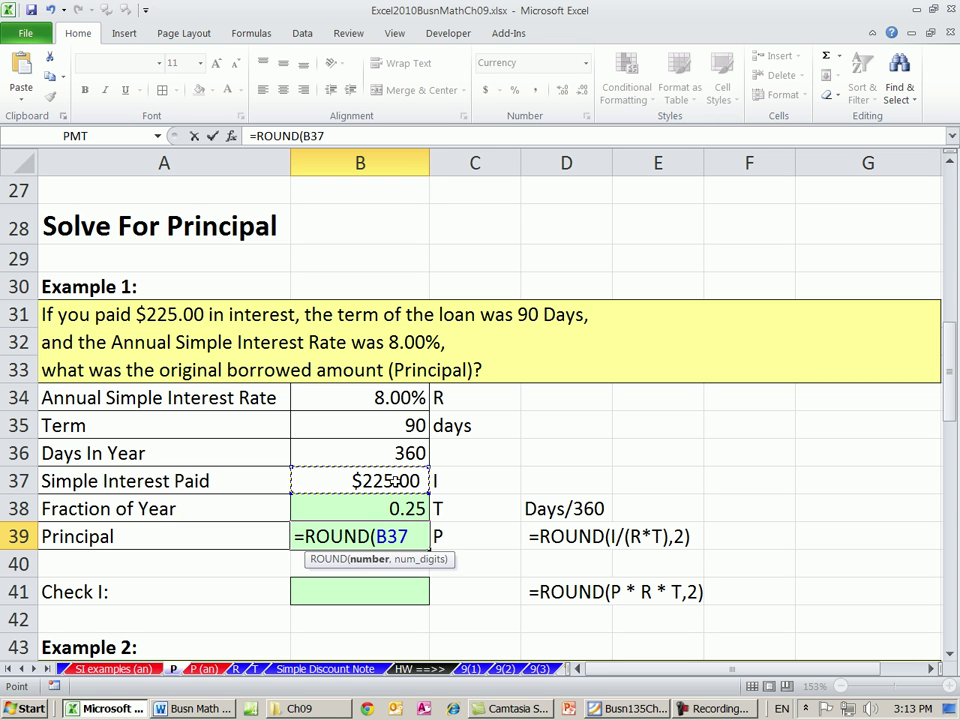
{"action": "type", "text": "/("}
{"action": "left_click", "coordinate": [395, 397]}
{"action": "type", "text": "*"}
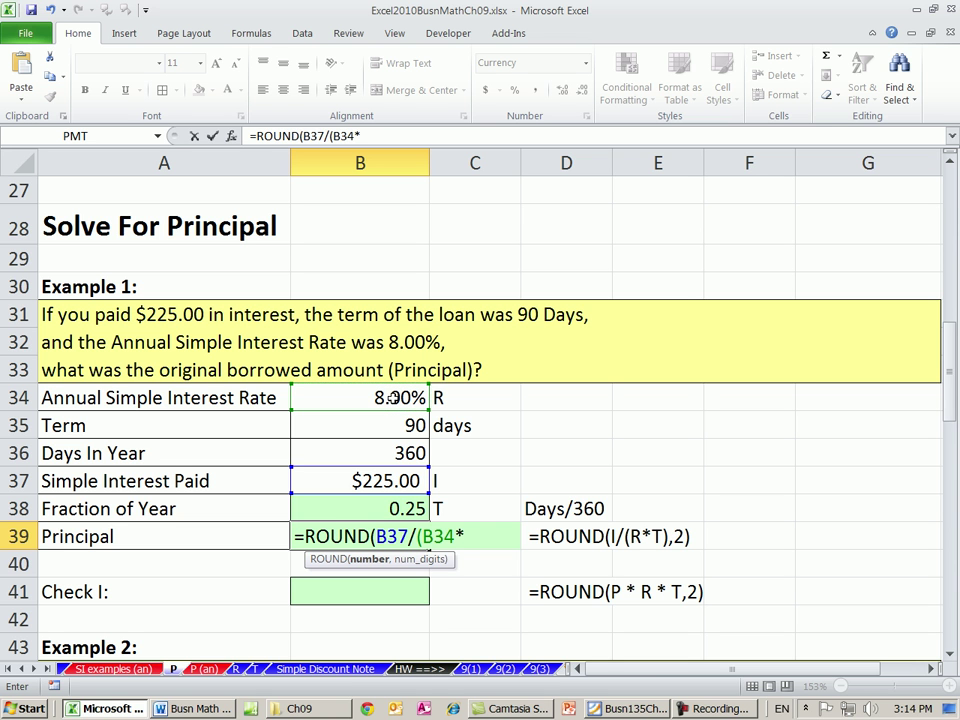
{"action": "left_click", "coordinate": [396, 510]}
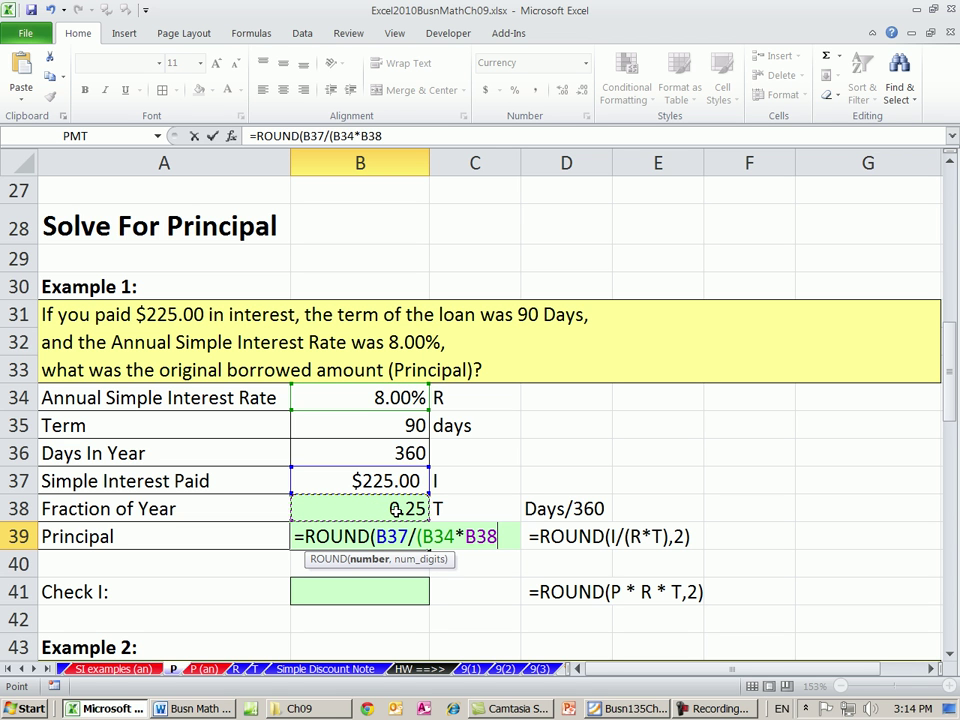
{"action": "type", "text": ")"}
{"action": "type", "text": ",2"}
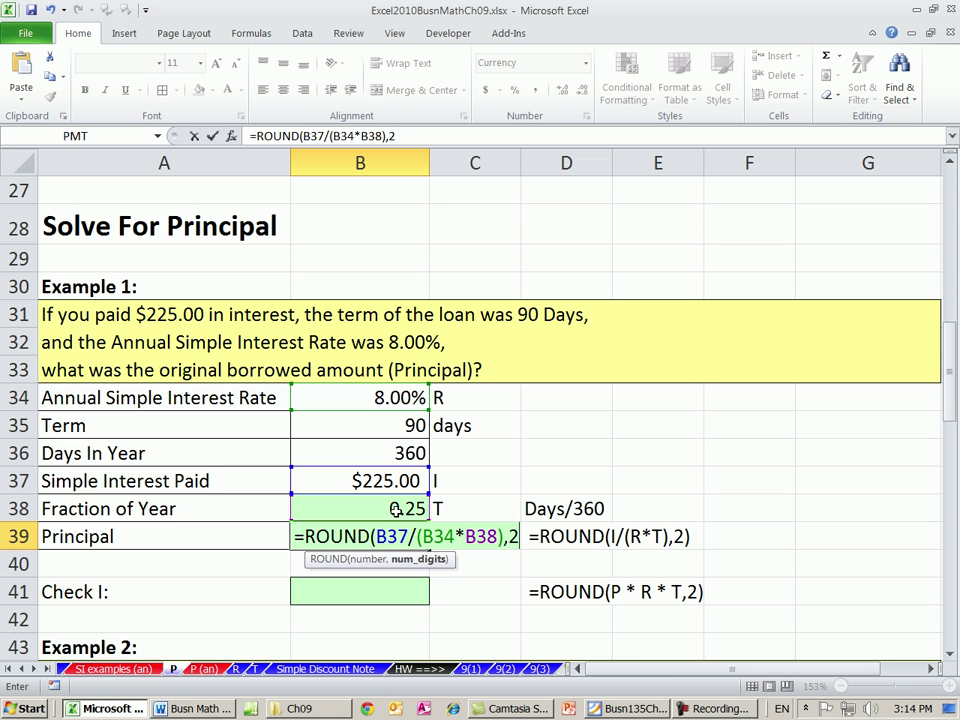
{"action": "type", "text": ")"}
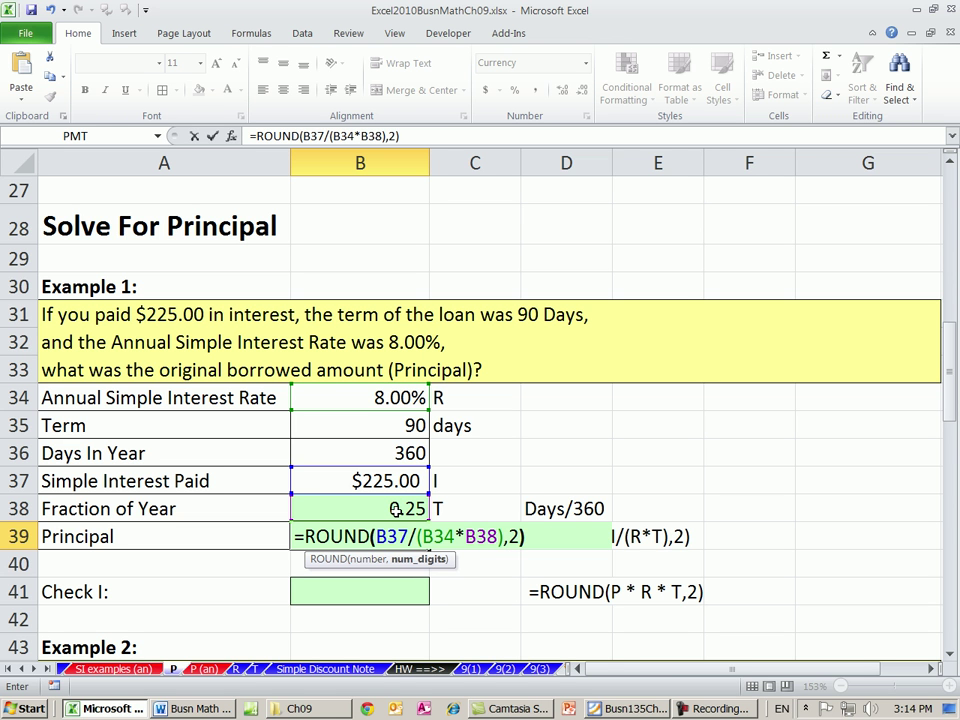
{"action": "key", "text": "ctrl+Return"}
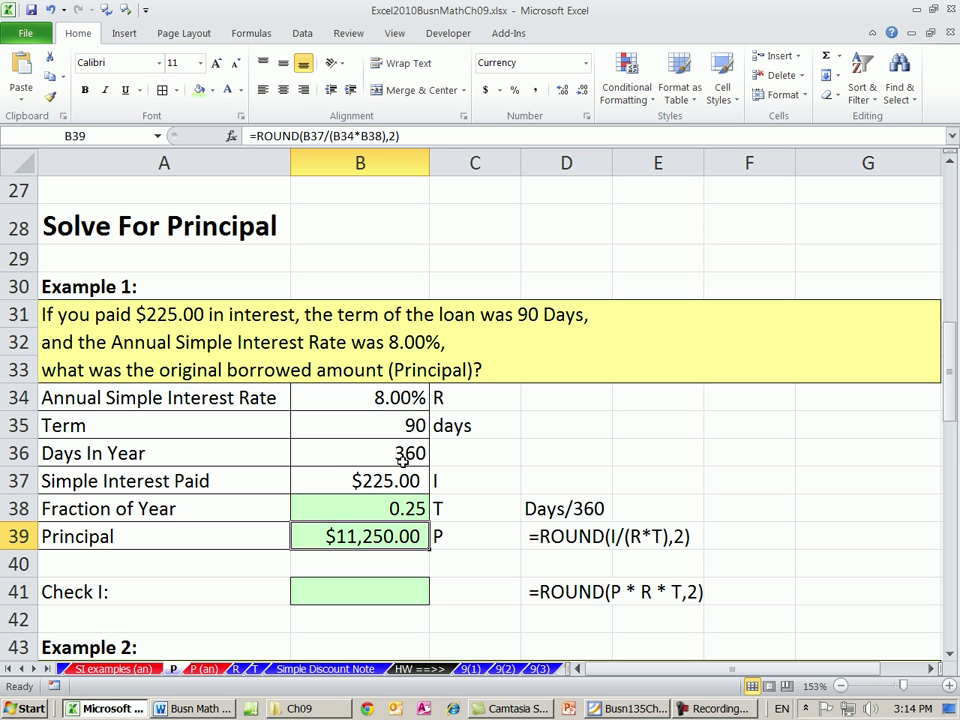
Enter =ROUND(B39*B34*B38,2) in B41, confirming interest of 225
{"action": "left_click", "coordinate": [337, 594]}
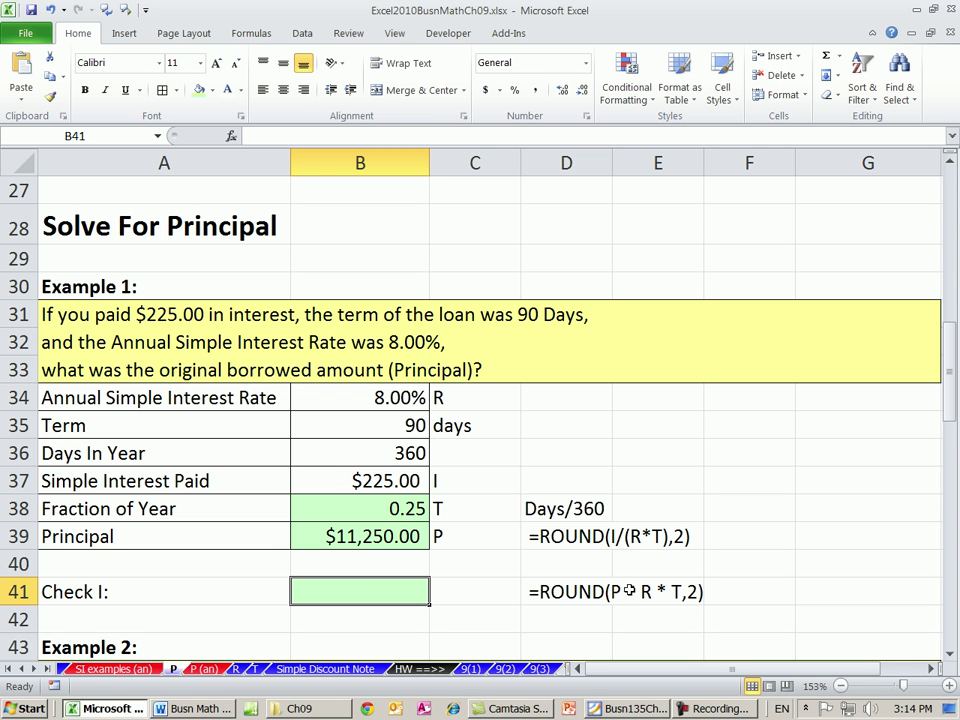
{"action": "type", "text": "=round"}
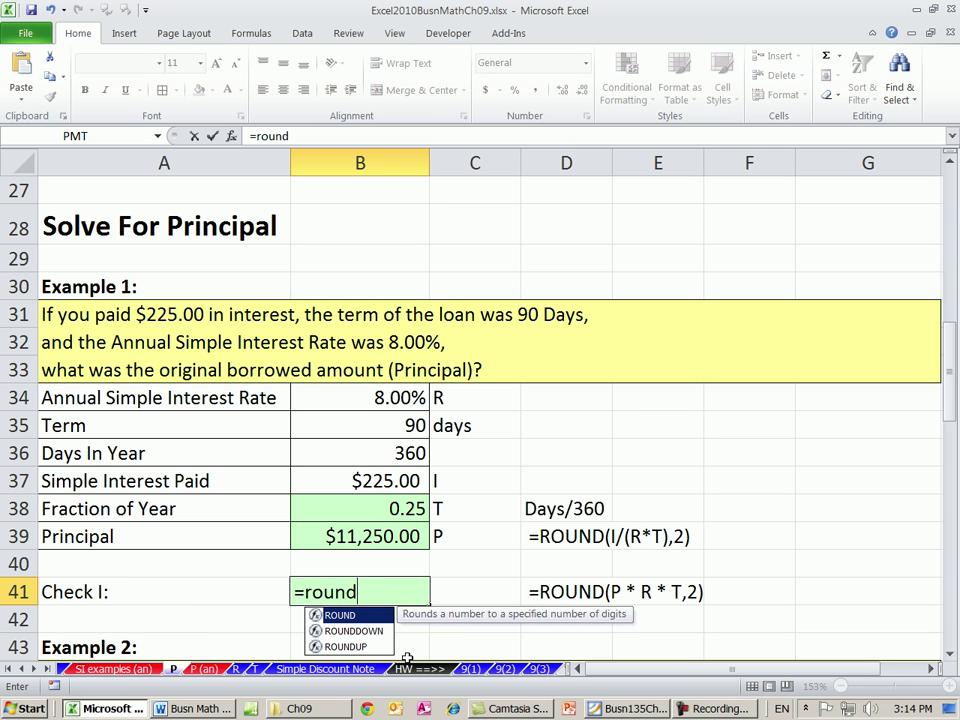
{"action": "key", "text": "Tab"}
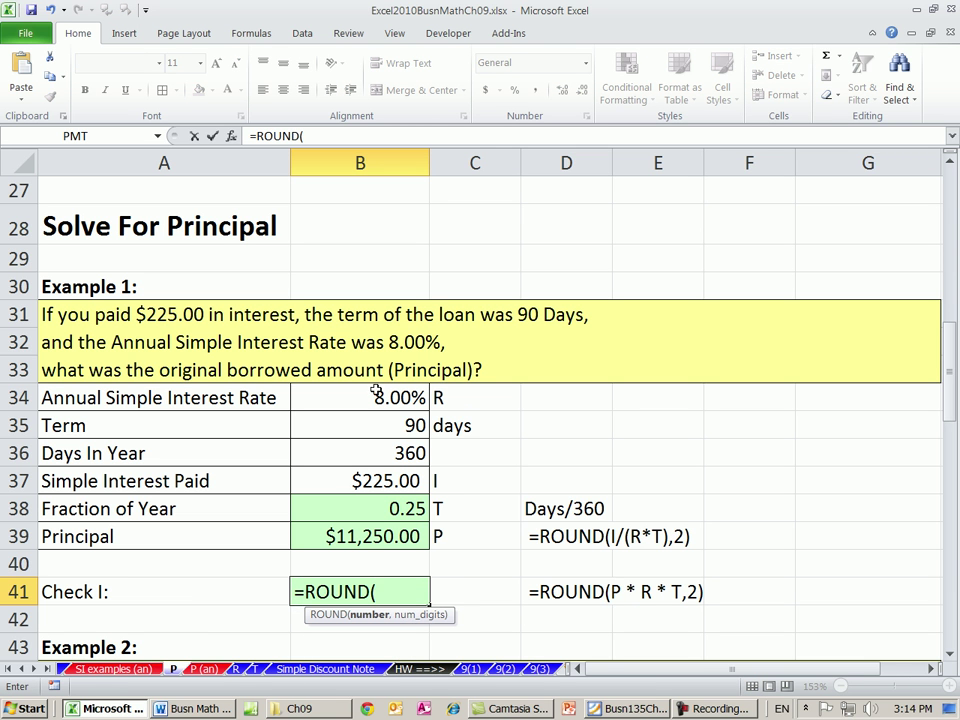
{"action": "left_click", "coordinate": [328, 537]}
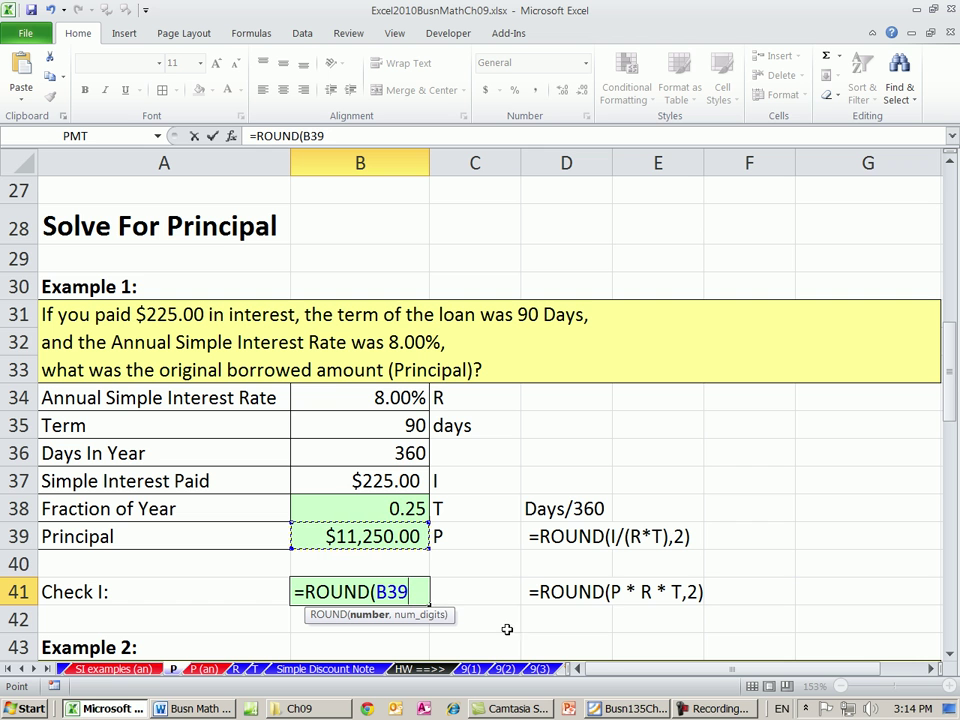
{"action": "type", "text": "*"}
{"action": "left_click", "coordinate": [398, 396]}
{"action": "type", "text": "*"}
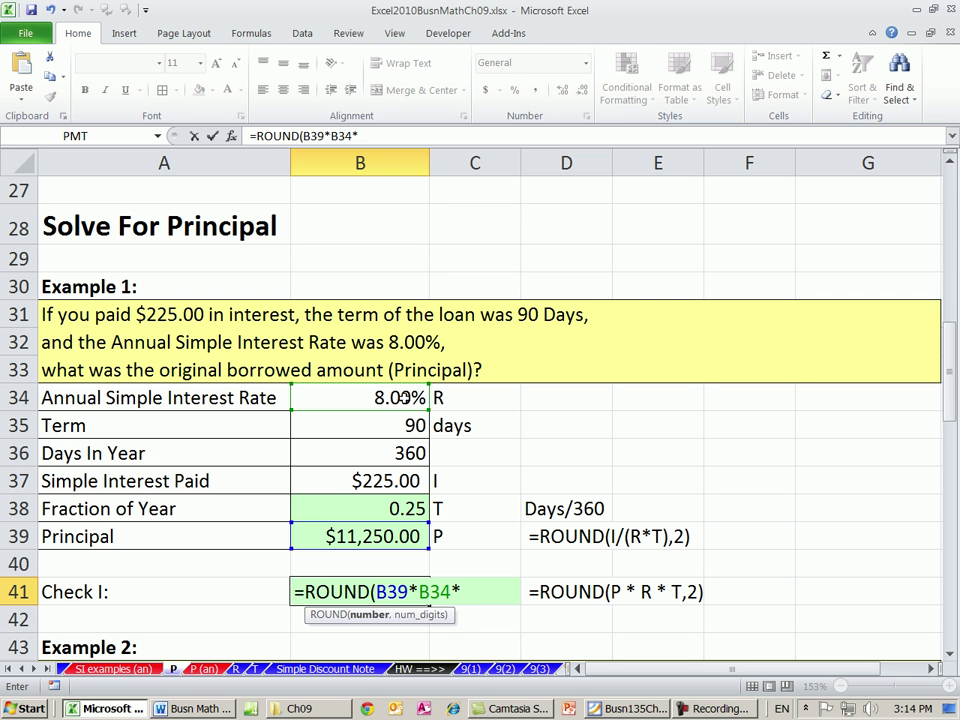
{"action": "left_click", "coordinate": [416, 509]}
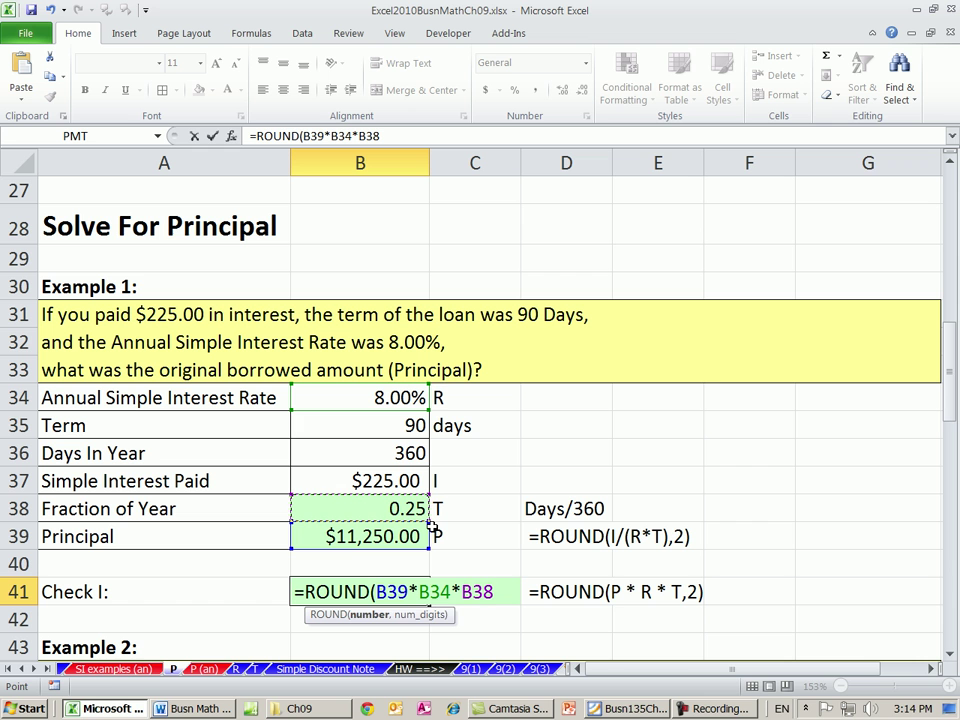
{"action": "type", "text": ",2"}
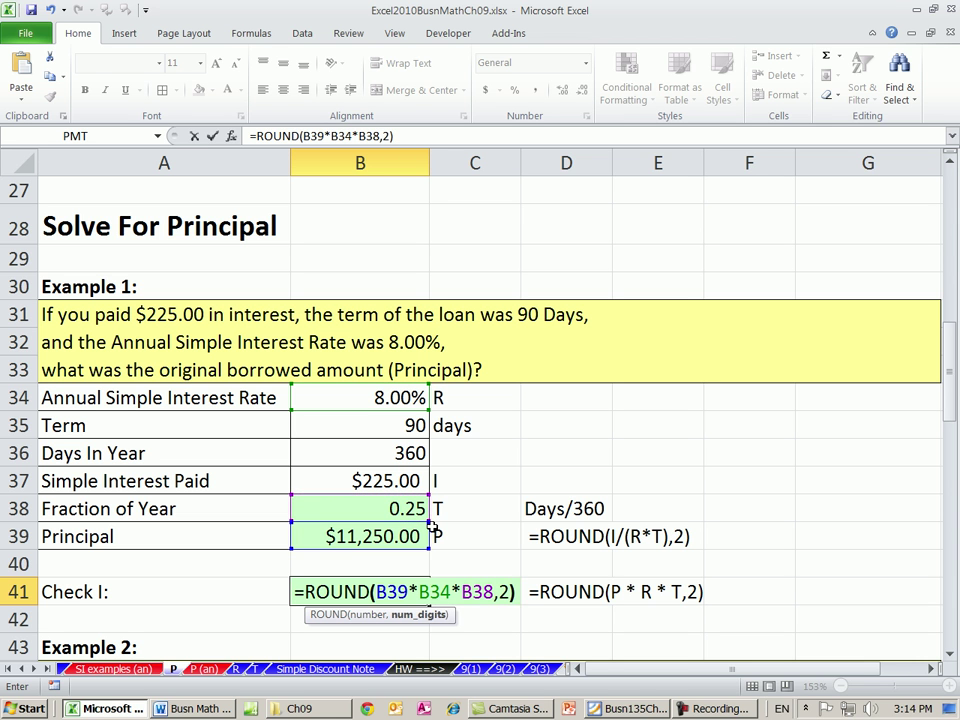
{"action": "type", "text": ")"}
{"action": "key", "text": "ctrl+Return"}
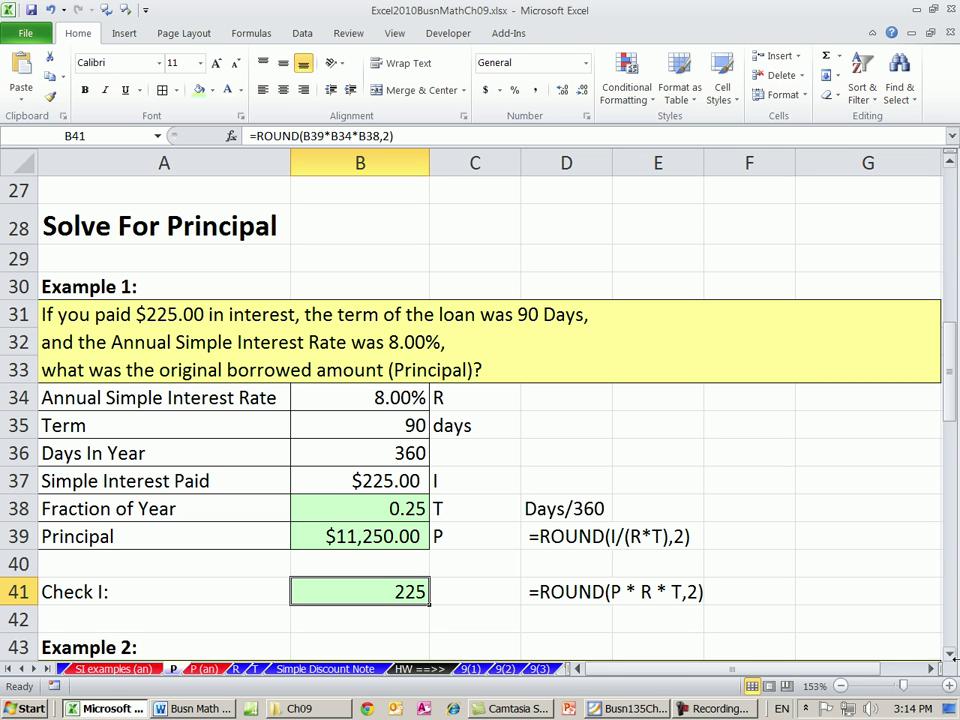
Enter =B48/B49 in B51 so Example 2's fraction of year shows 0.125
{"action": "left_click_drag", "start_coordinate": [947, 662], "coordinate": [950, 659]}
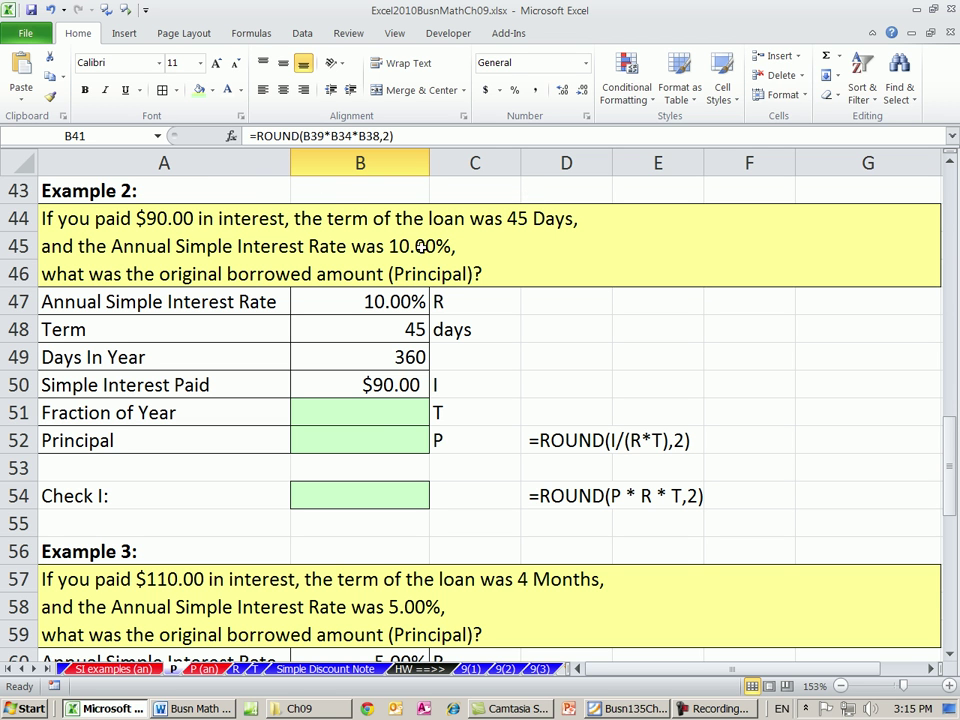
{"action": "left_click", "coordinate": [396, 413]}
{"action": "type", "text": "="}
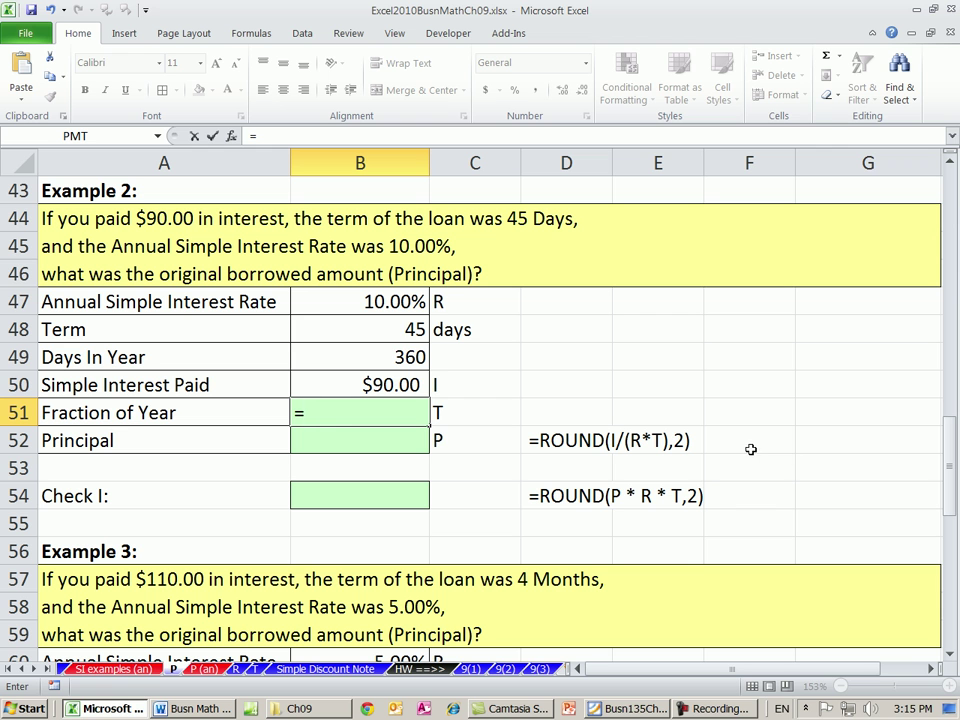
{"action": "left_click", "coordinate": [419, 341]}
{"action": "type", "text": "/"}
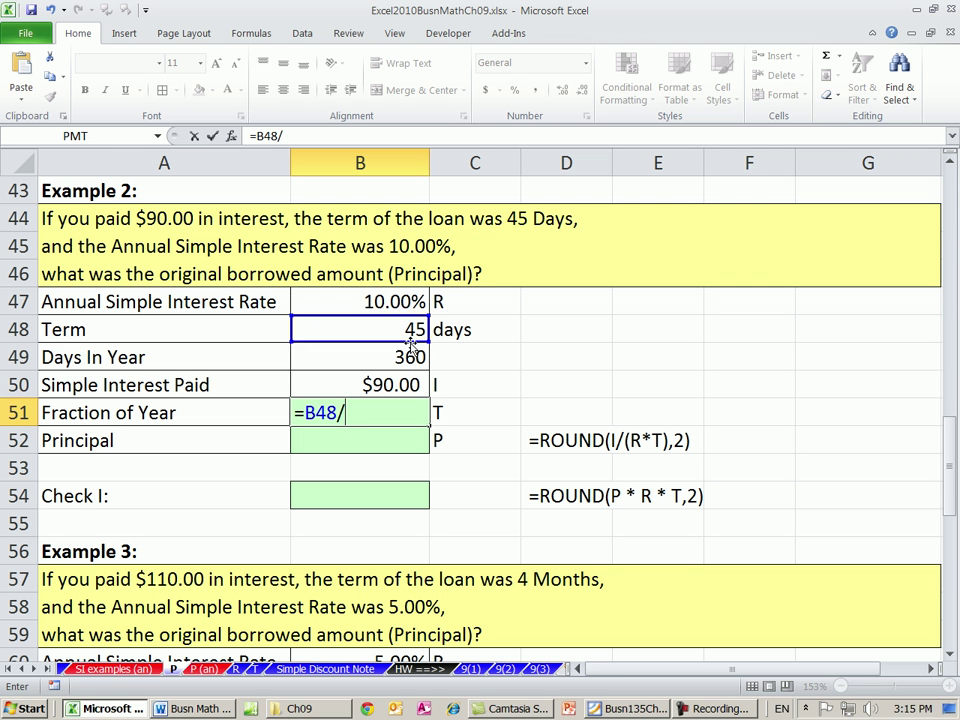
{"action": "left_click", "coordinate": [406, 357]}
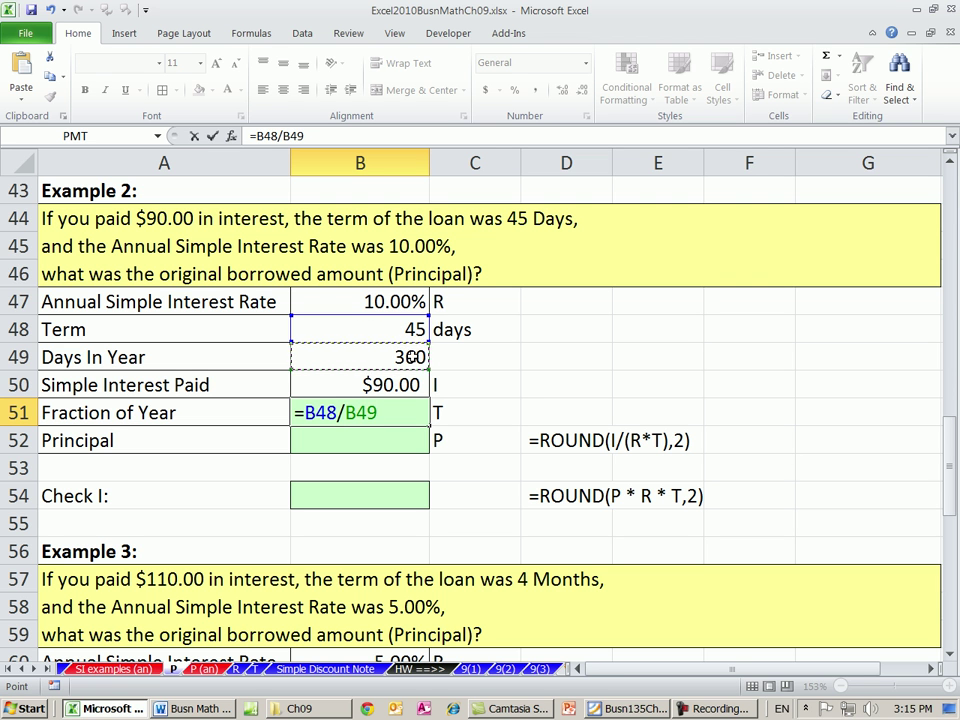
{"action": "key", "text": "Return"}
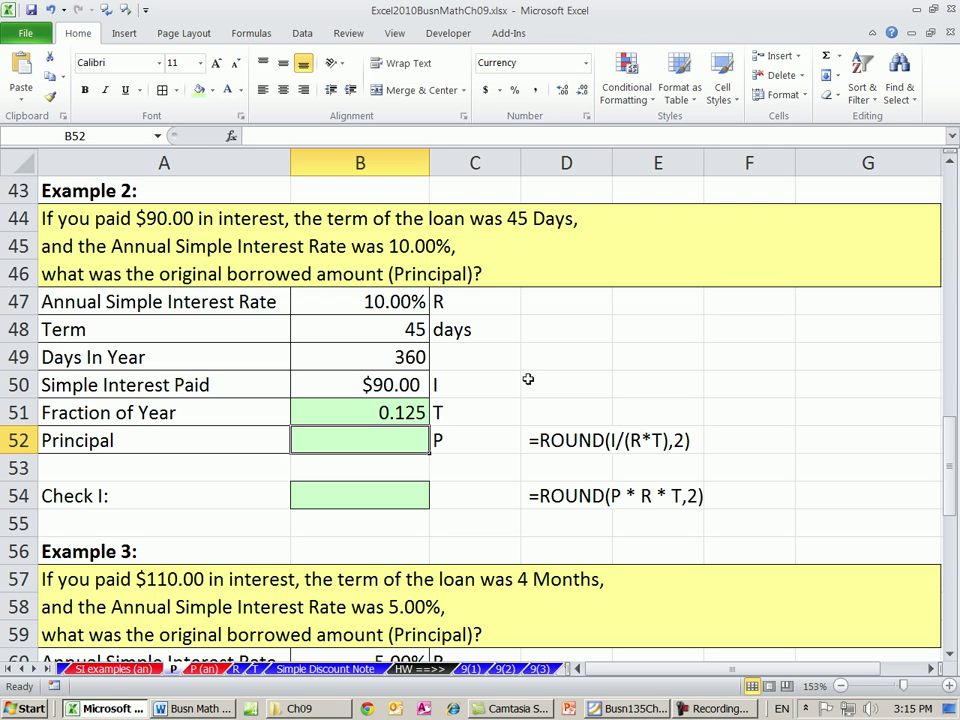
Enter =ROUND(B50/(B47*B51),2) in B52, giving a principal of $7,200.00
{"action": "type", "text": "=rou"}
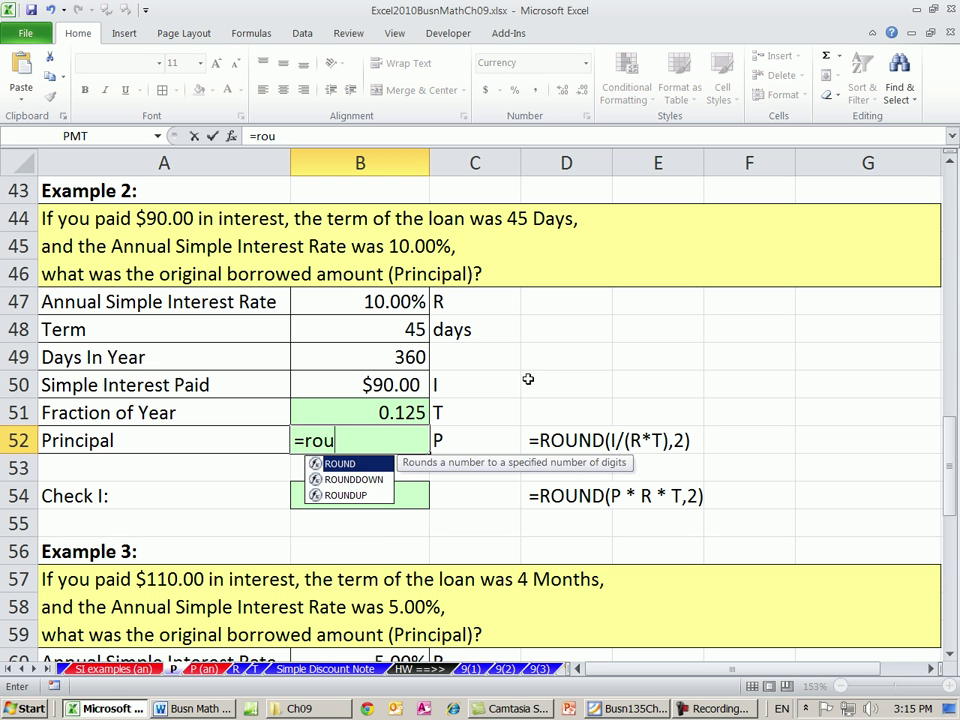
{"action": "key", "text": "Tab"}
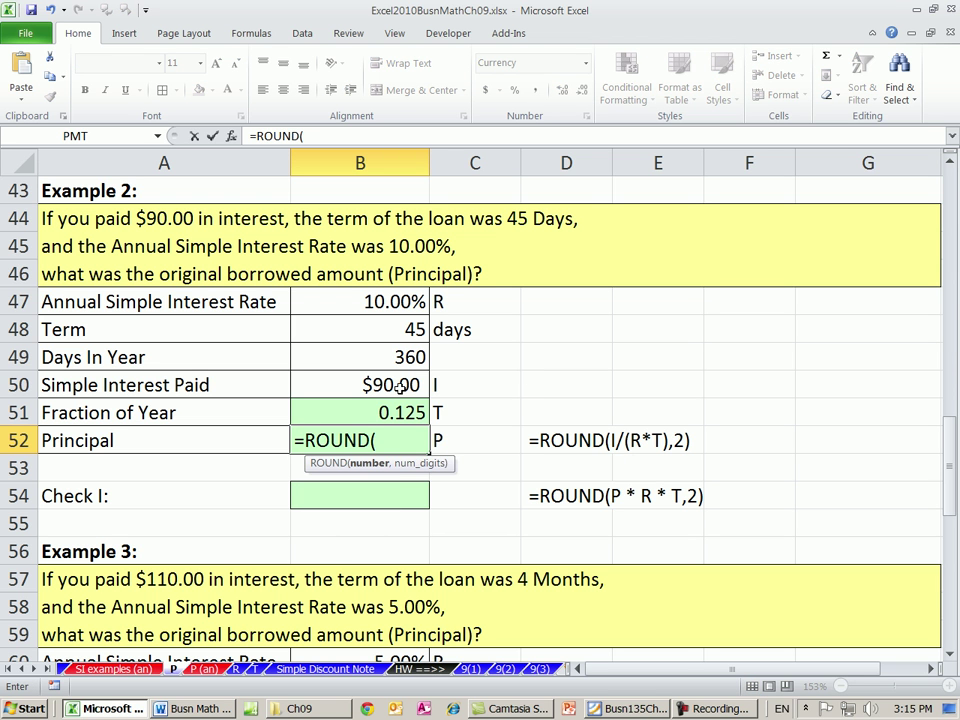
{"action": "left_click", "coordinate": [395, 385]}
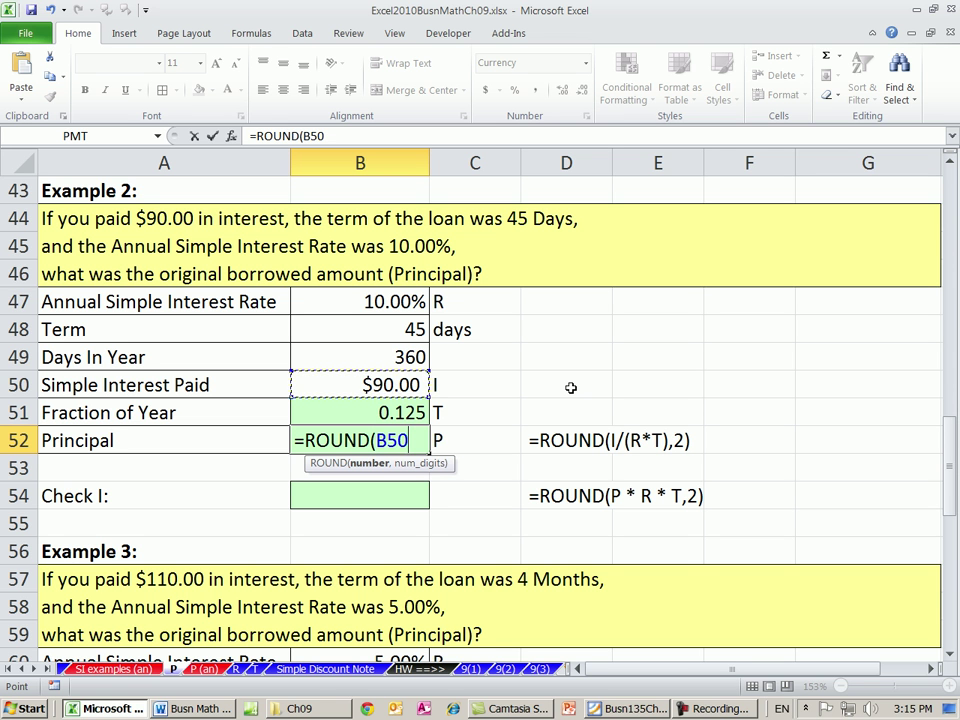
{"action": "type", "text": "/("}
{"action": "left_click", "coordinate": [400, 301]}
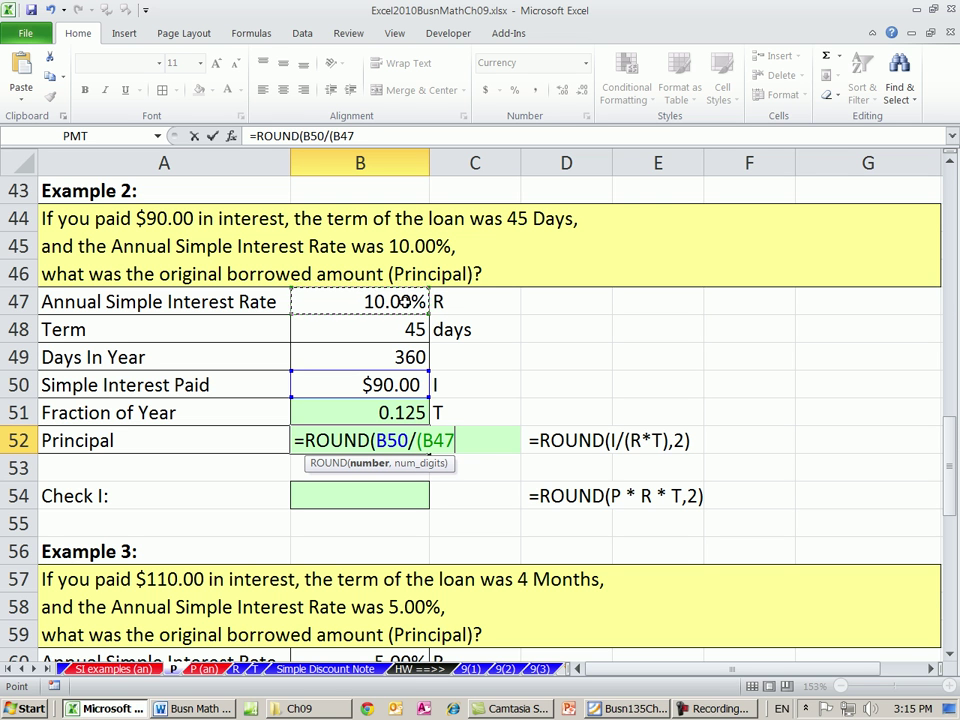
{"action": "type", "text": "*"}
{"action": "left_click", "coordinate": [330, 413]}
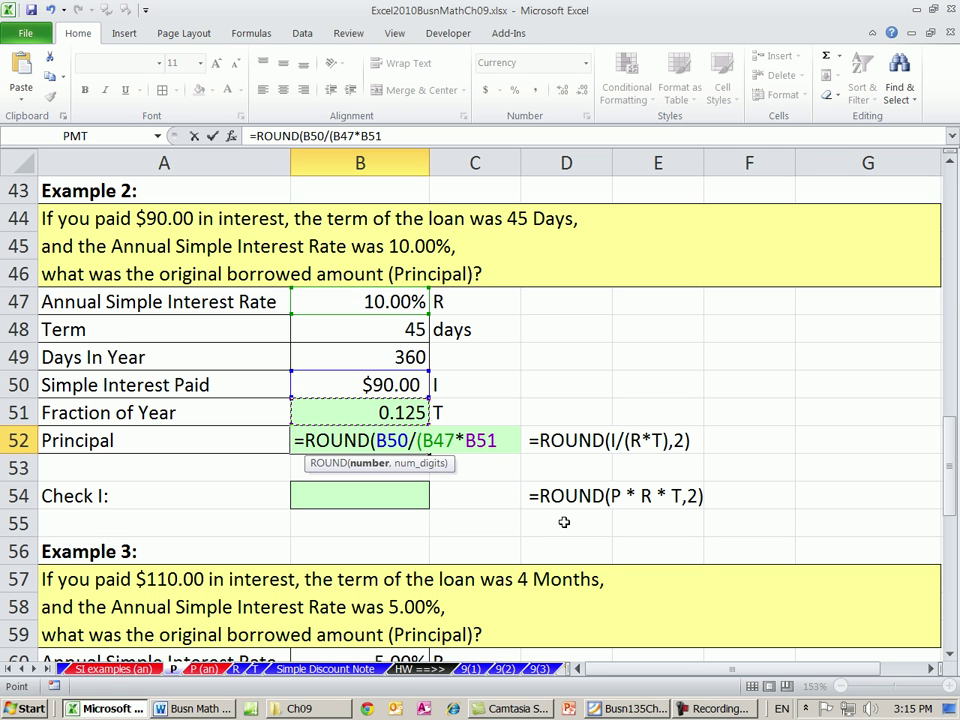
{"action": "type", "text": "),2"}
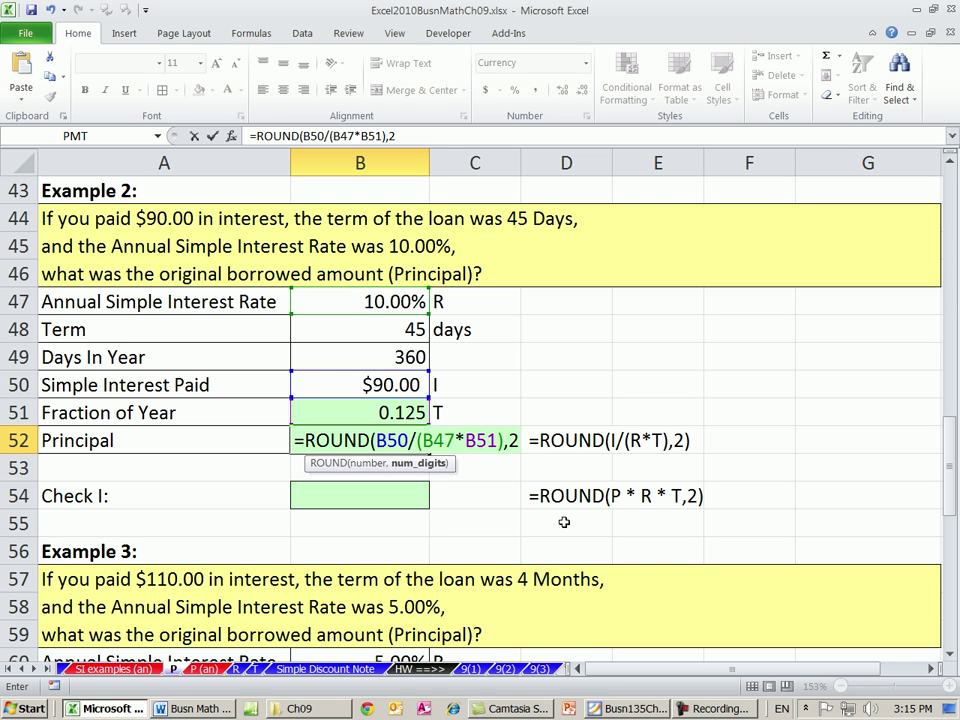
{"action": "type", "text": "_"}
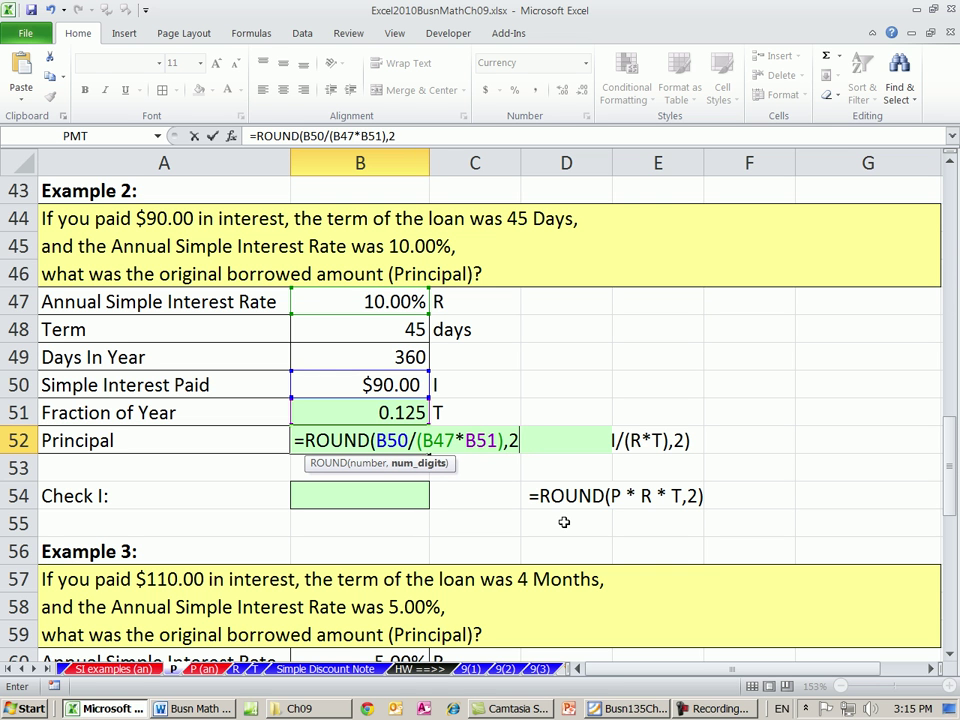
{"action": "type", "text": ")"}
{"action": "key", "text": "Return"}
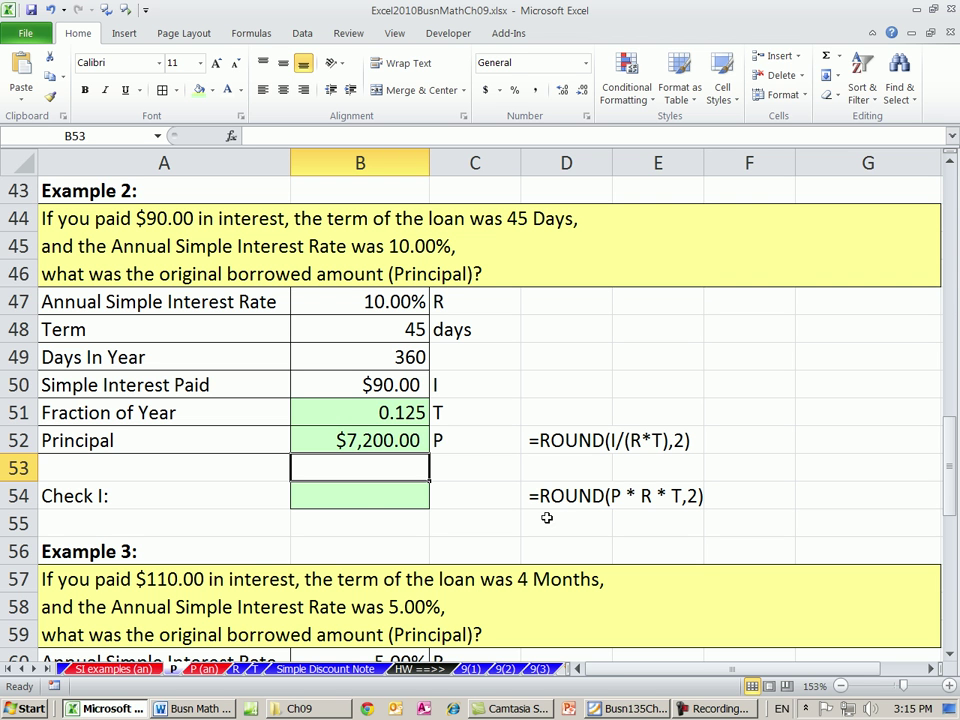
Enter =ROUND(B52*B47*B51,2) in B54, confirming interest of 90
{"action": "left_click", "coordinate": [380, 512]}
{"action": "type", "text": "=round"}
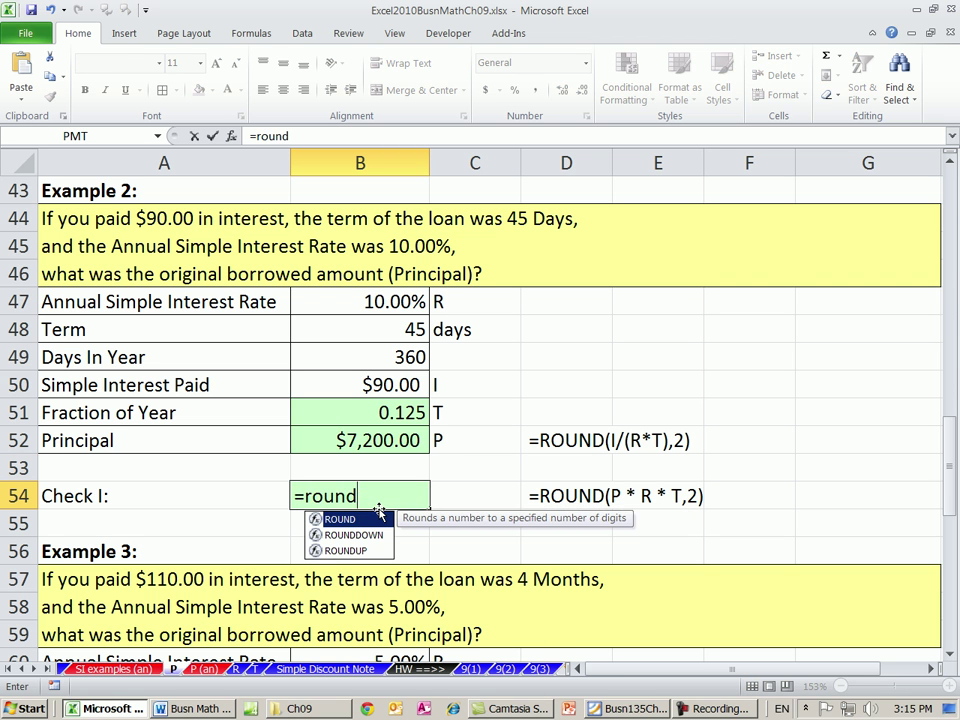
{"action": "key", "text": "Tab"}
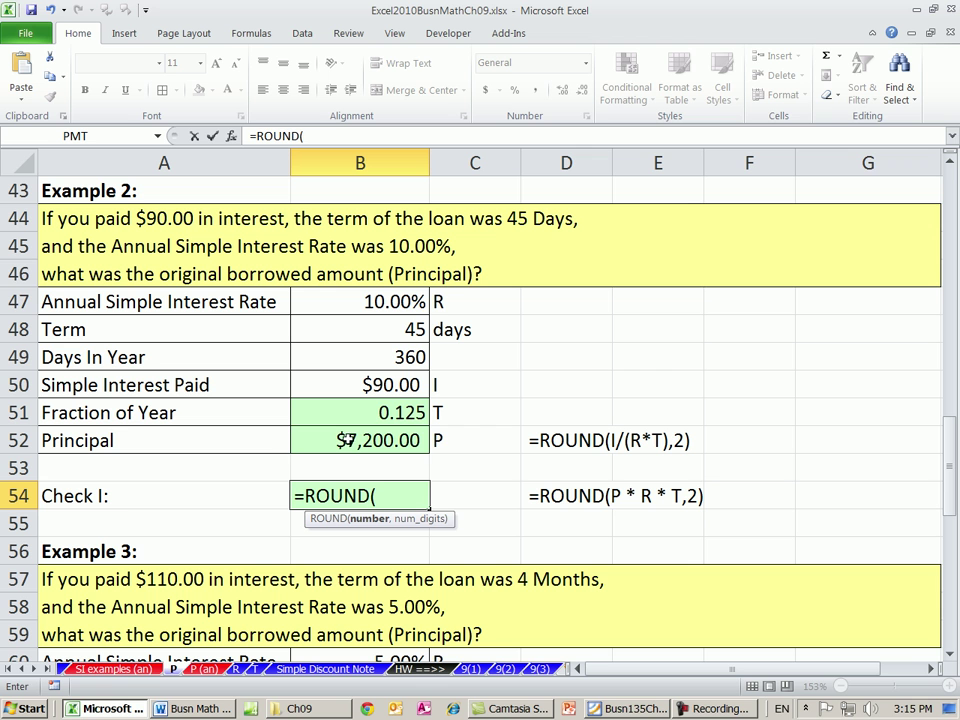
{"action": "left_click", "coordinate": [348, 438]}
{"action": "type", "text": "*"}
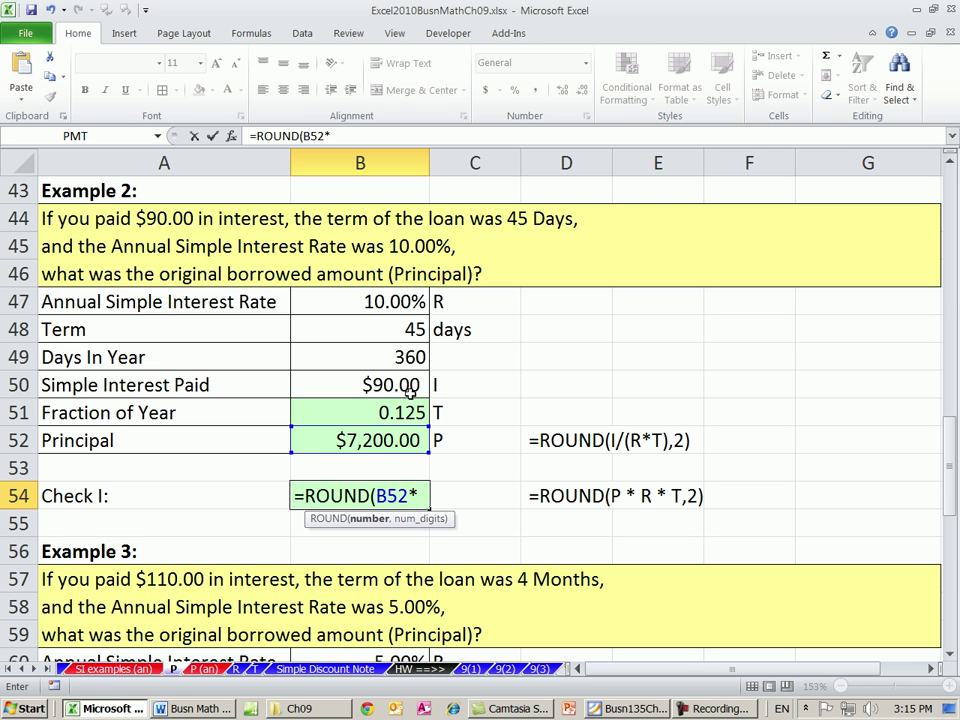
{"action": "left_click", "coordinate": [393, 302]}
{"action": "type", "text": "*"}
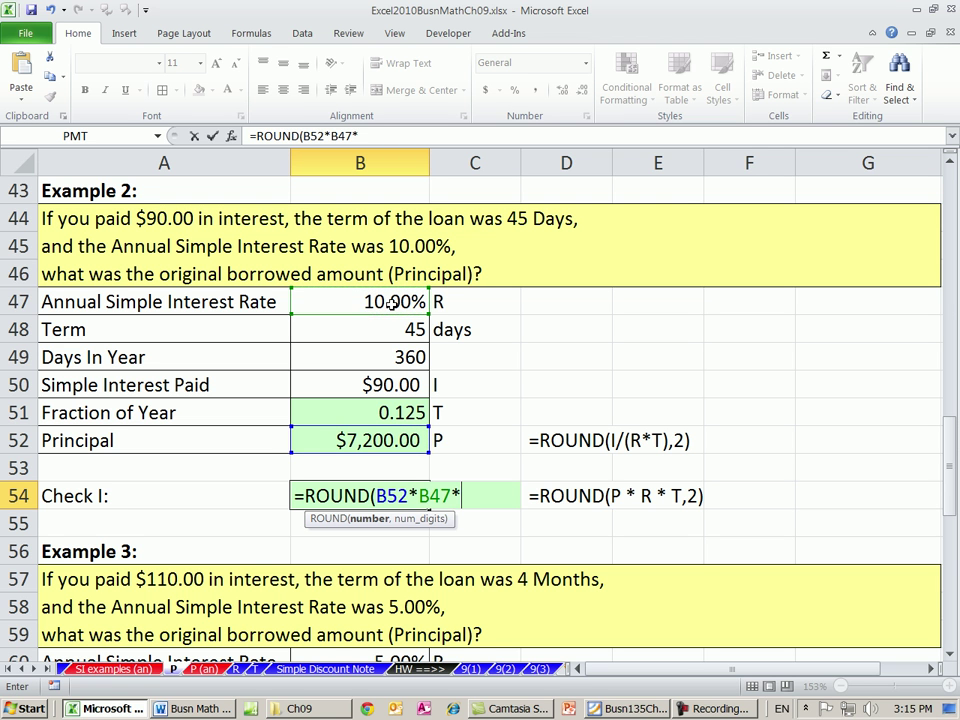
{"action": "left_click", "coordinate": [400, 413]}
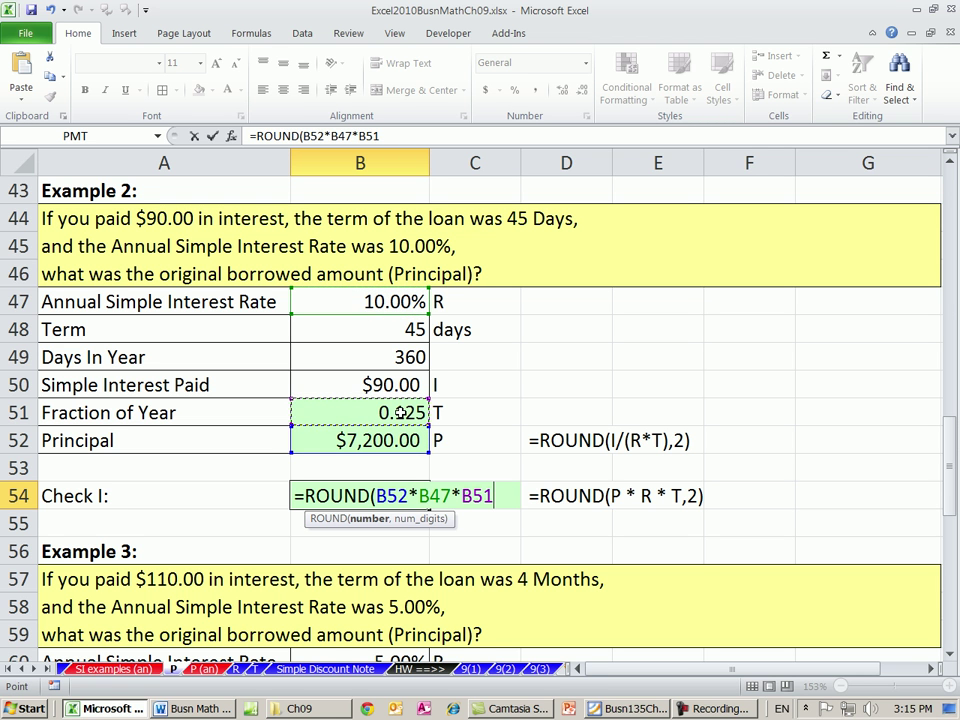
{"action": "type", "text": ",2)"}
{"action": "key", "text": "ctrl+Return"}
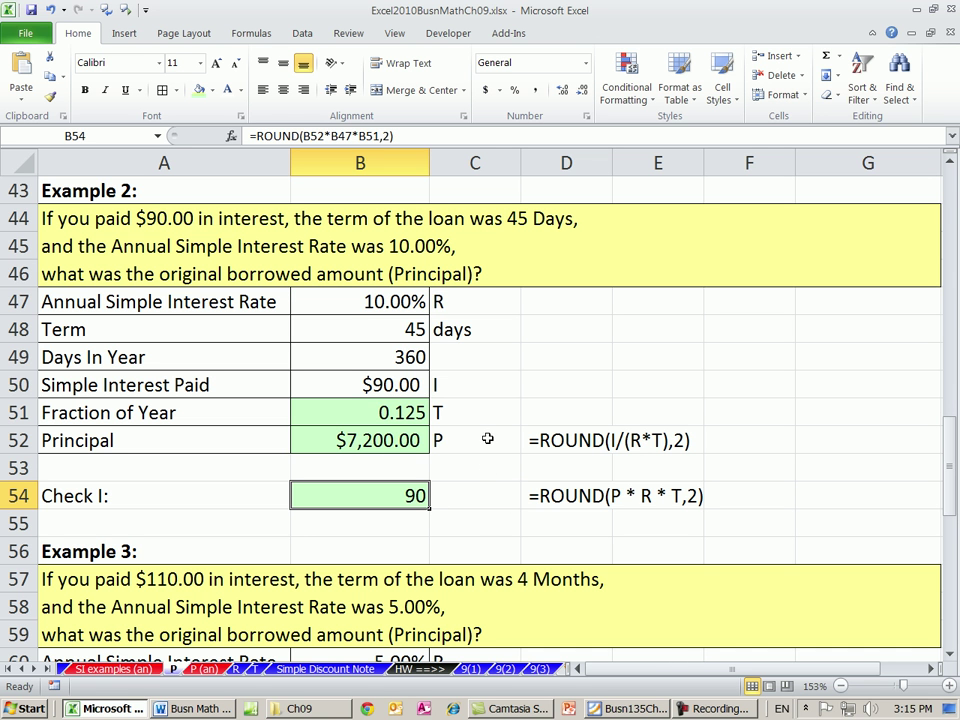
Review Example 3's inputs and enter =B61/12 in B63, giving 0.333333333
{"action": "scroll", "coordinate": [440, 492], "scroll_direction": "down", "scroll_amount": 3}
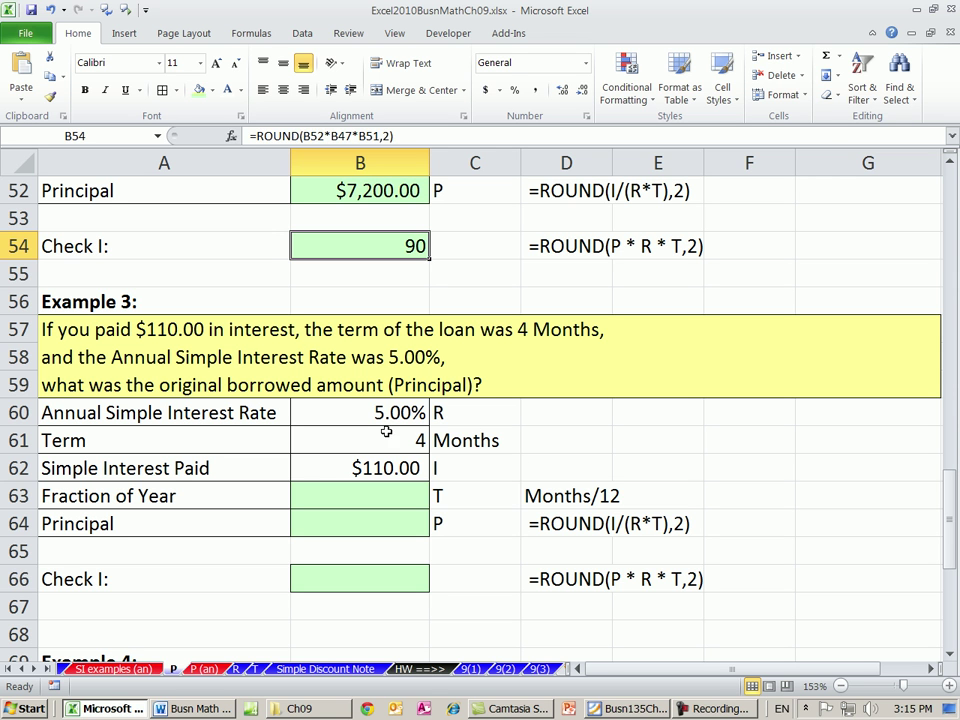
{"action": "left_click", "coordinate": [382, 465]}
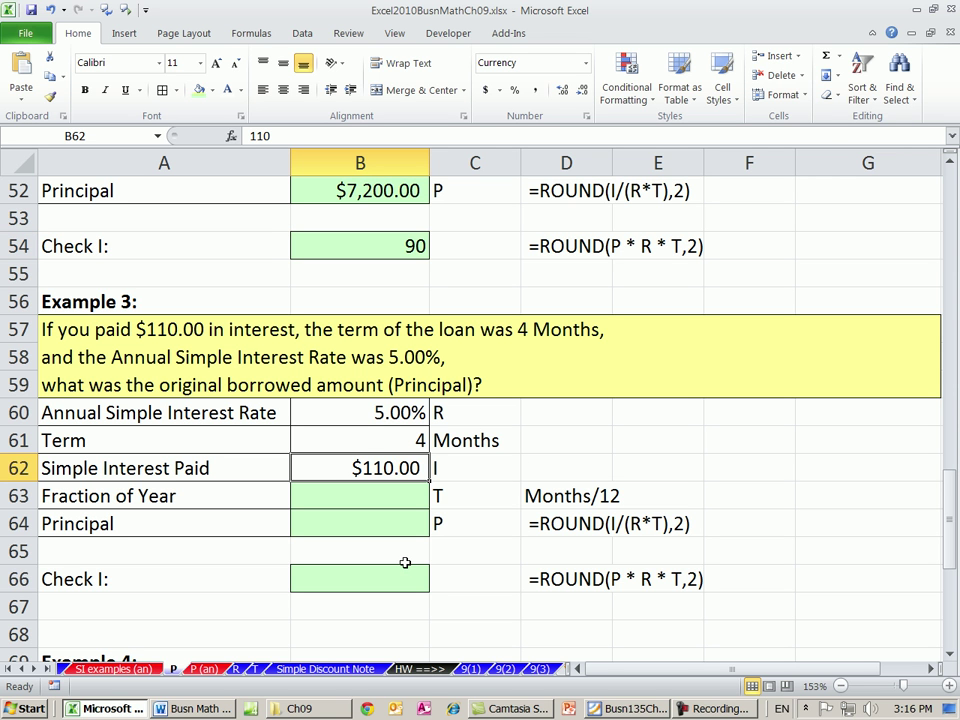
{"action": "left_click", "coordinate": [396, 414]}
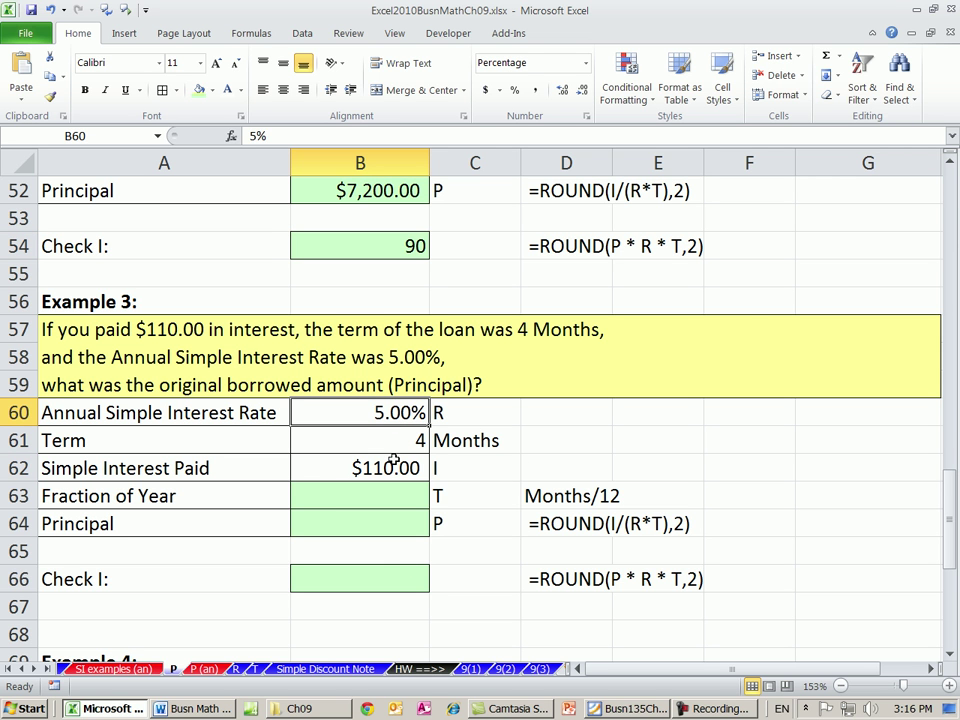
{"action": "left_click", "coordinate": [392, 452]}
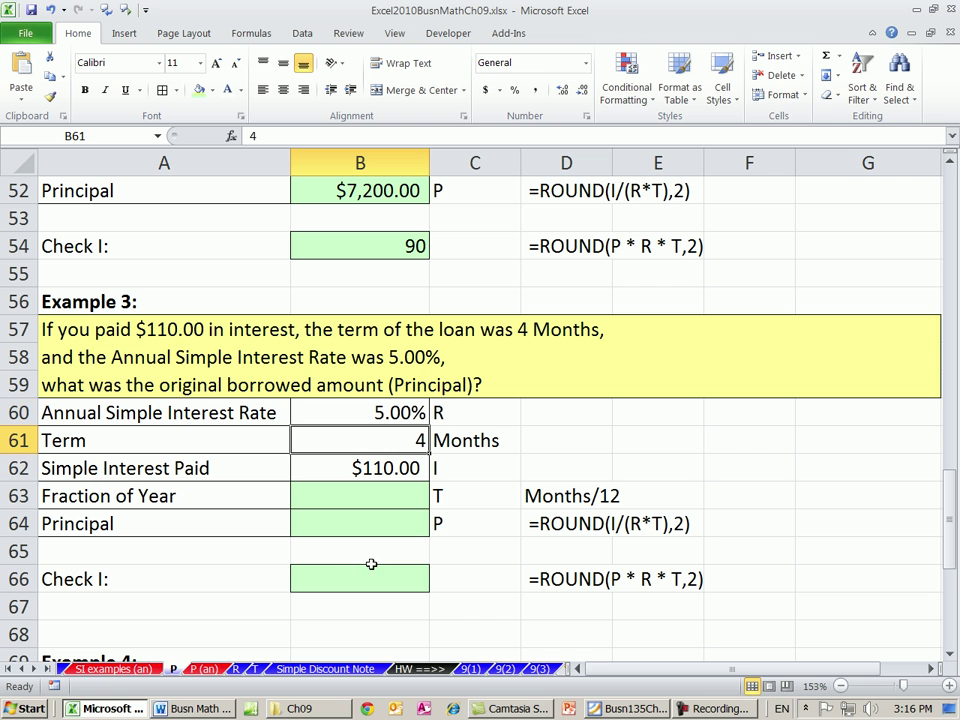
{"action": "left_click", "coordinate": [355, 496]}
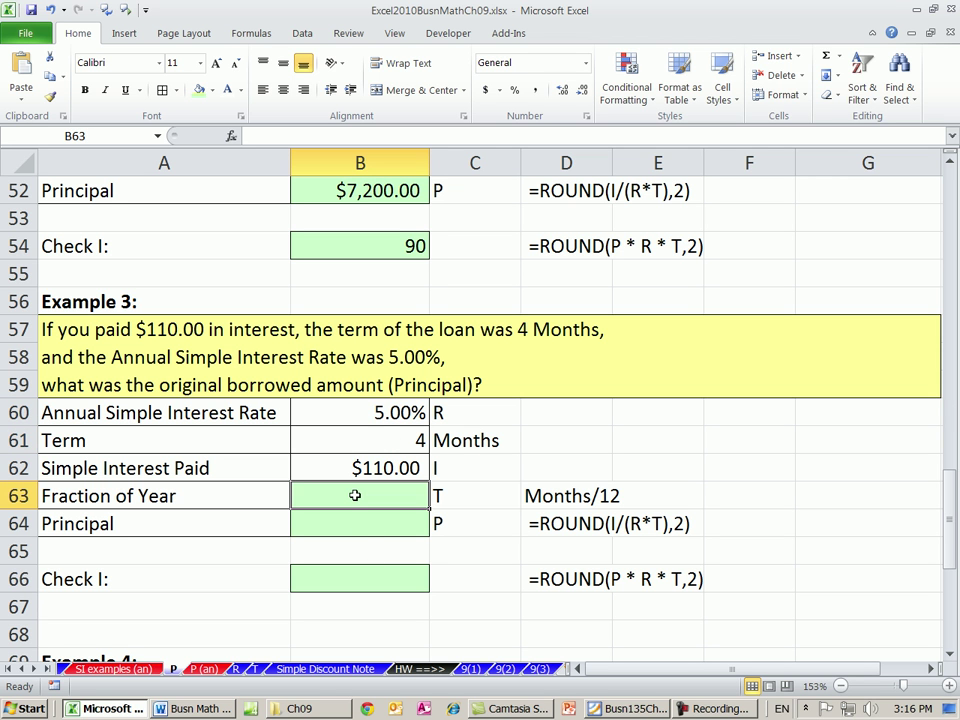
{"action": "type", "text": "="}
{"action": "left_click", "coordinate": [407, 440]}
{"action": "type", "text": "/"}
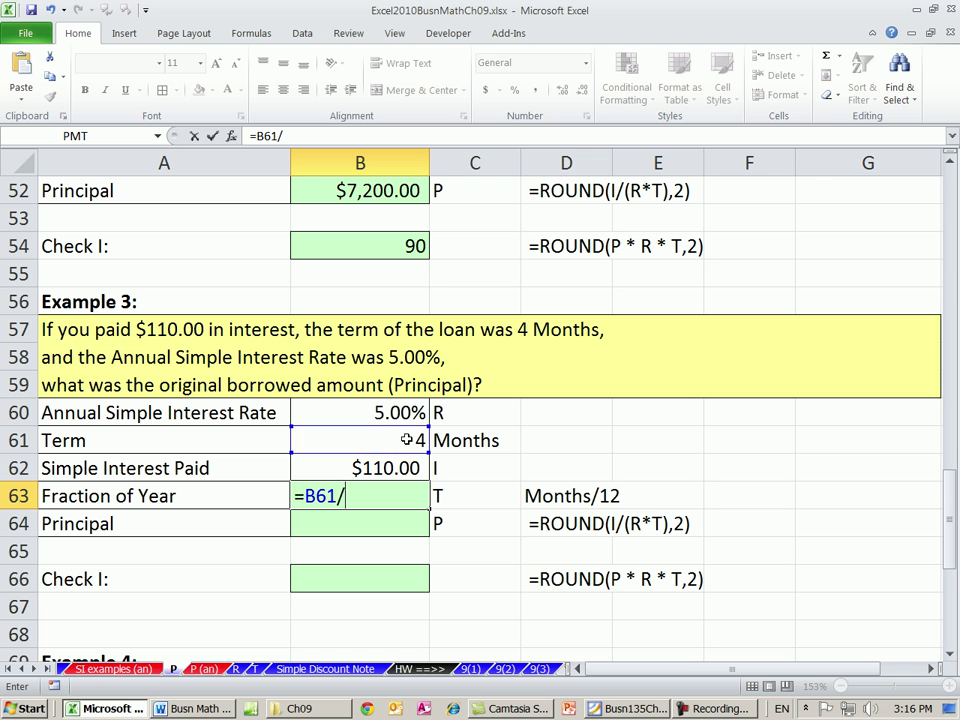
{"action": "type", "text": "12"}
{"action": "key", "text": "Return"}
Enter =ROUND(B62/(B60*B63),2) in B64, giving a principal of $6,600.00
{"action": "type", "text": "=round"}
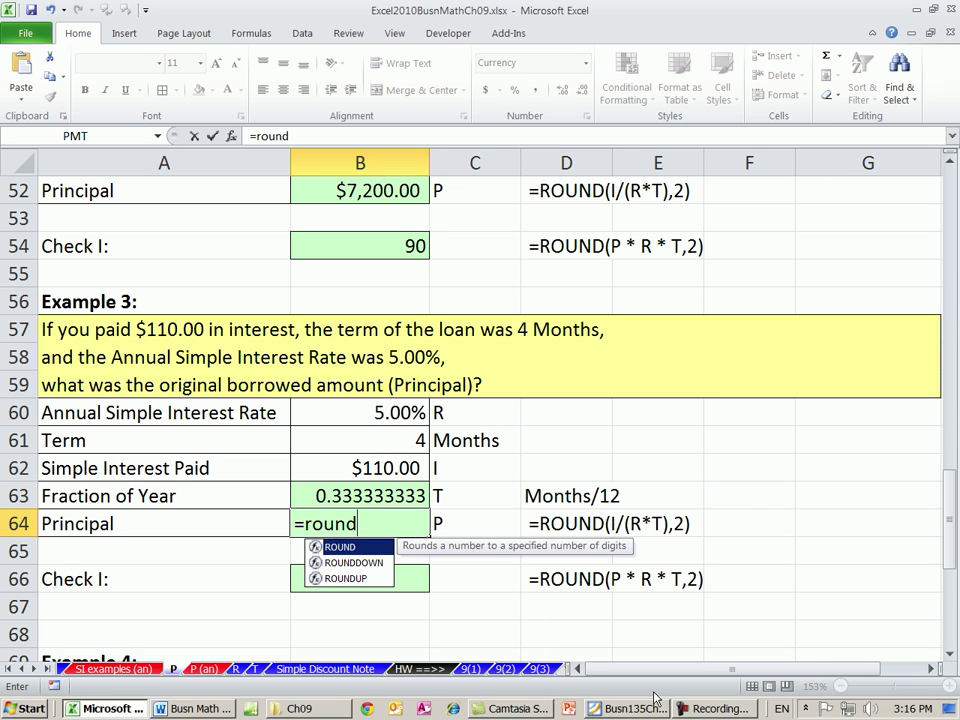
{"action": "key", "text": "Tab"}
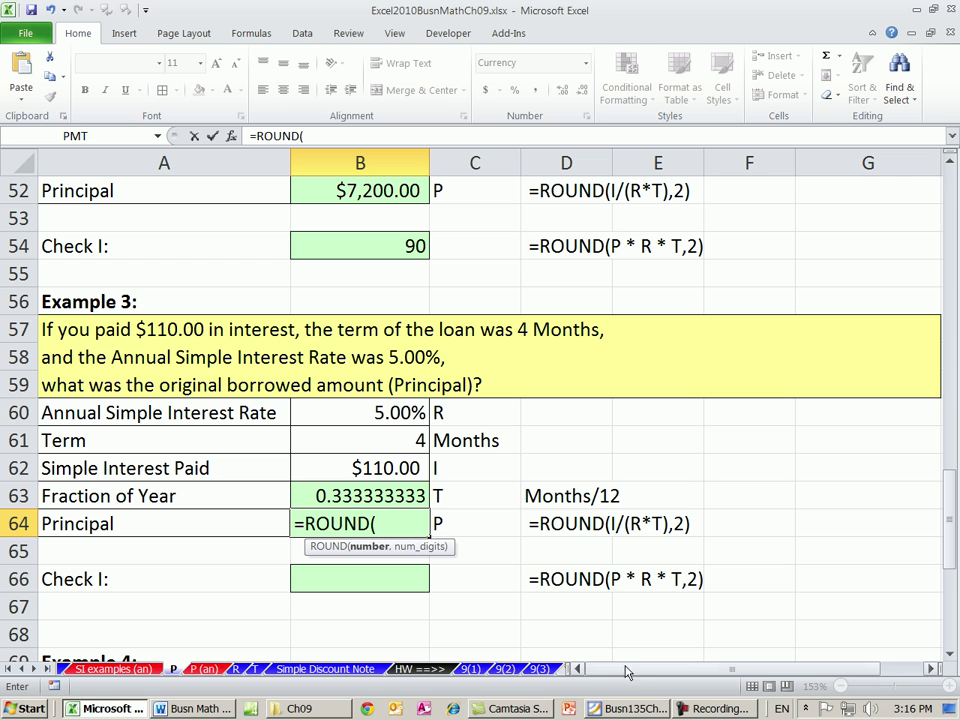
{"action": "left_click", "coordinate": [414, 466]}
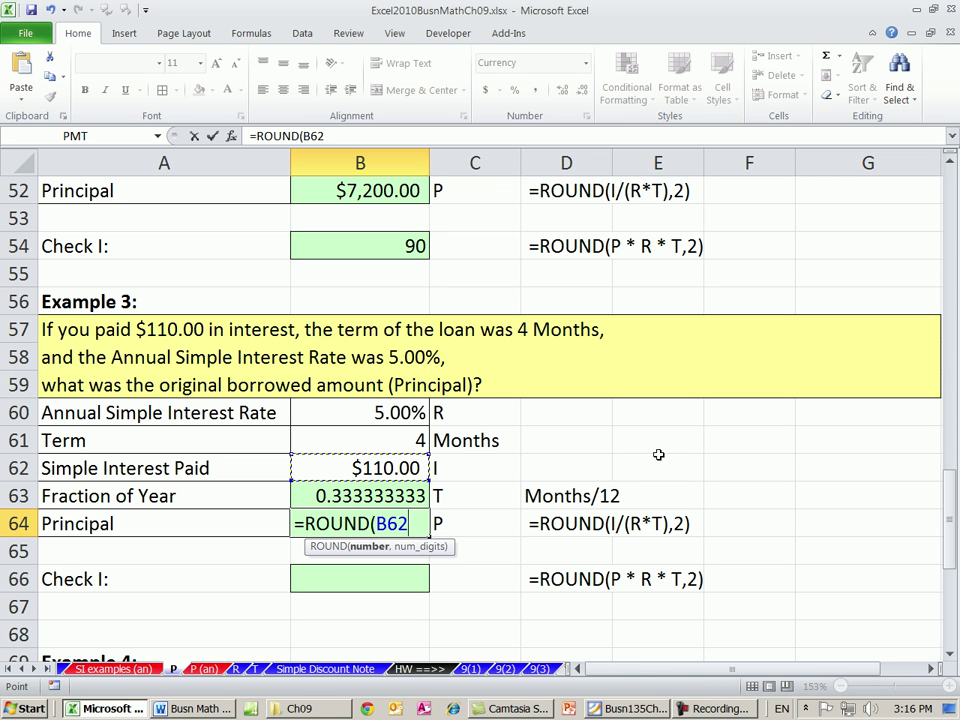
{"action": "type", "text": "/("}
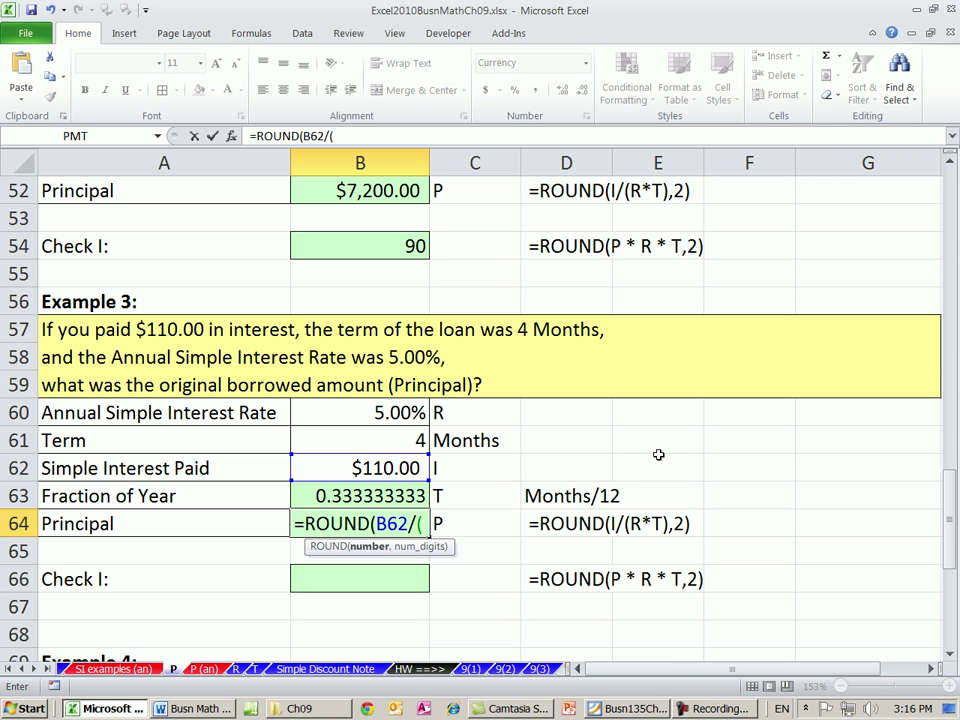
{"action": "left_click", "coordinate": [402, 413]}
{"action": "type", "text": "*"}
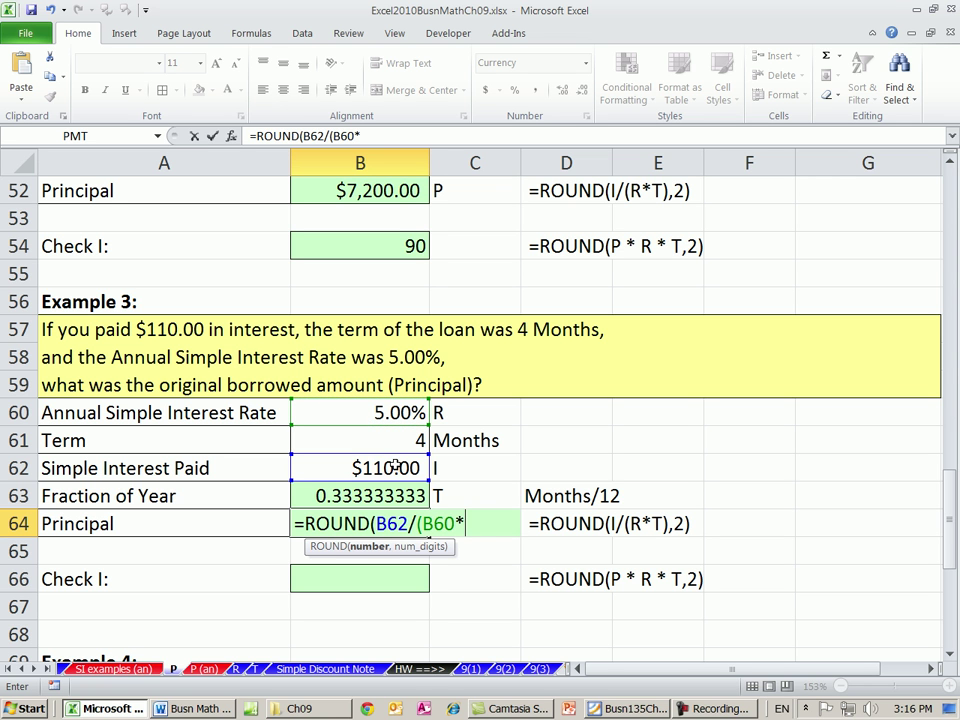
{"action": "left_click", "coordinate": [397, 496]}
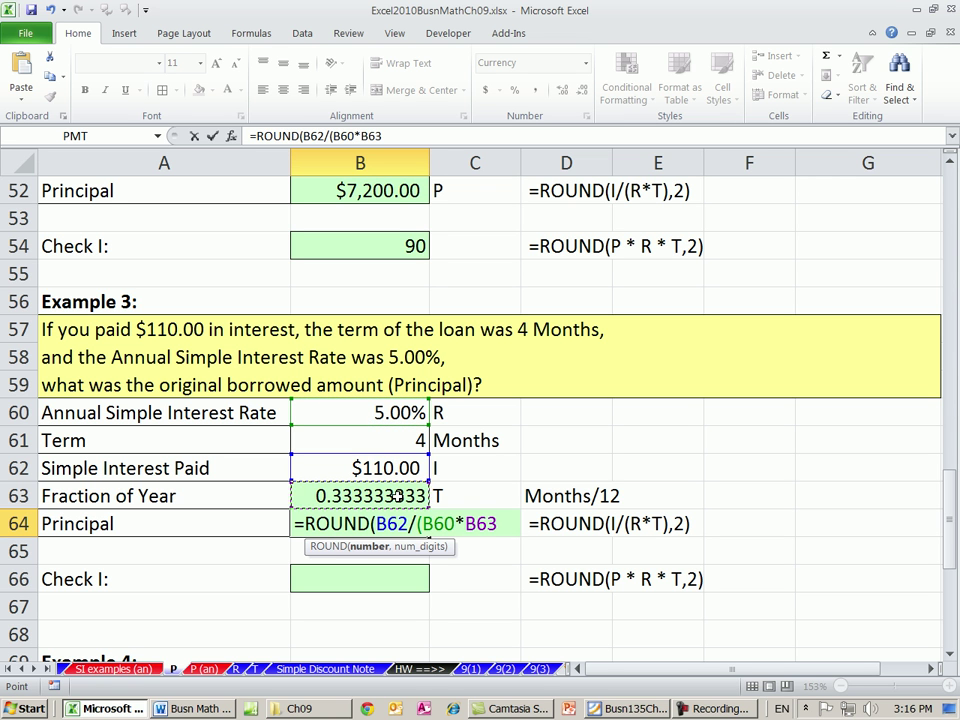
{"action": "type", "text": "),2"}
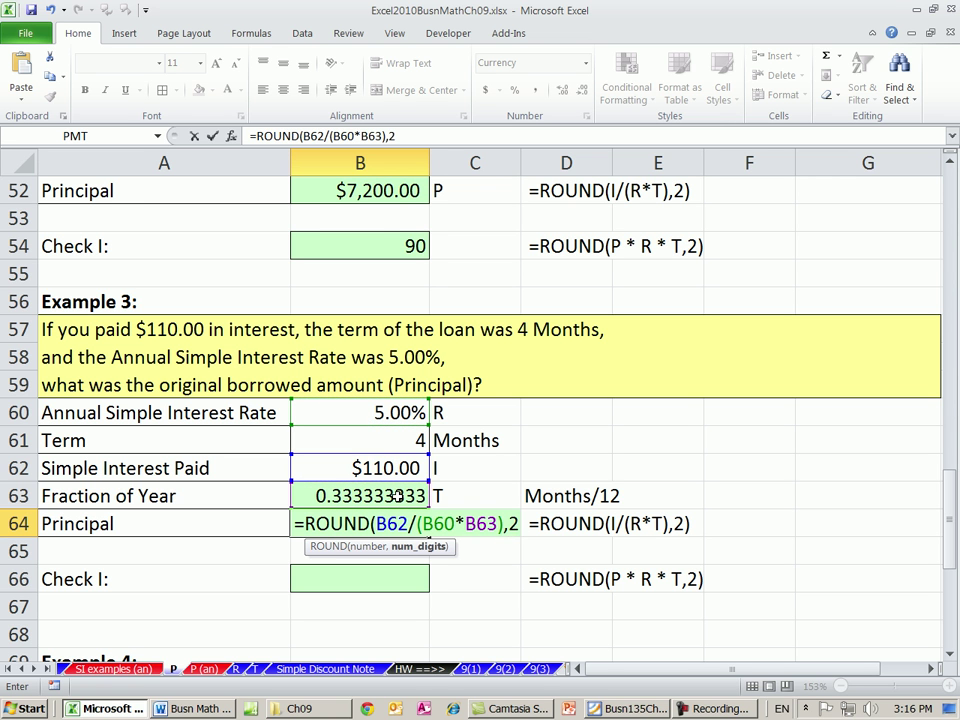
{"action": "type", "text": ")"}
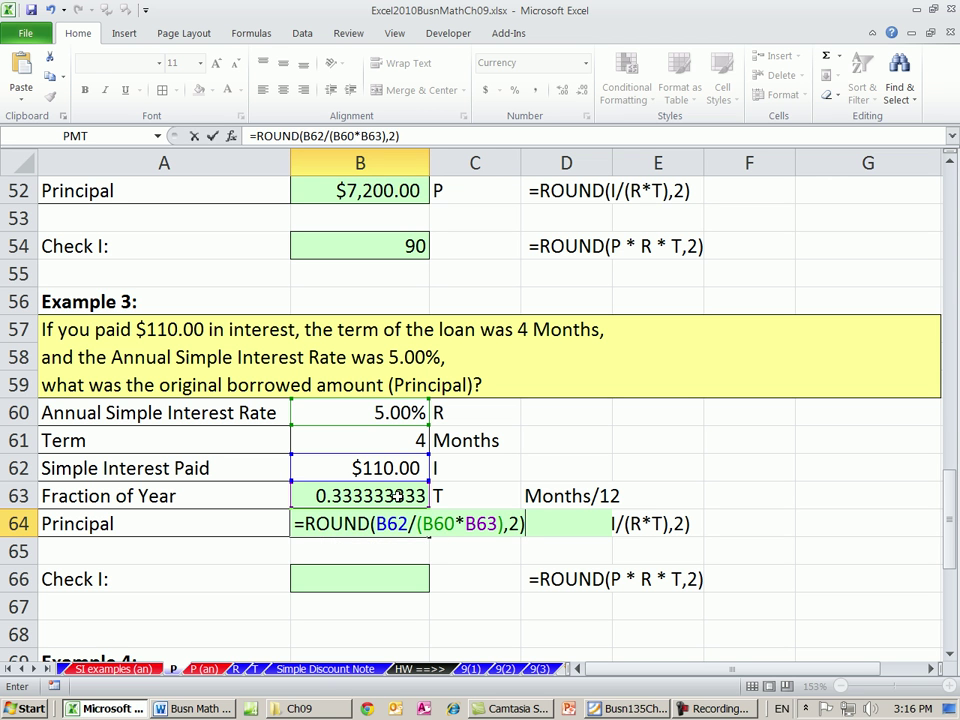
{"action": "key", "text": "Return"}
Enter =ROUND(B64*B60*B63,2) in B66, confirming interest of 110
{"action": "key", "text": "Down"}
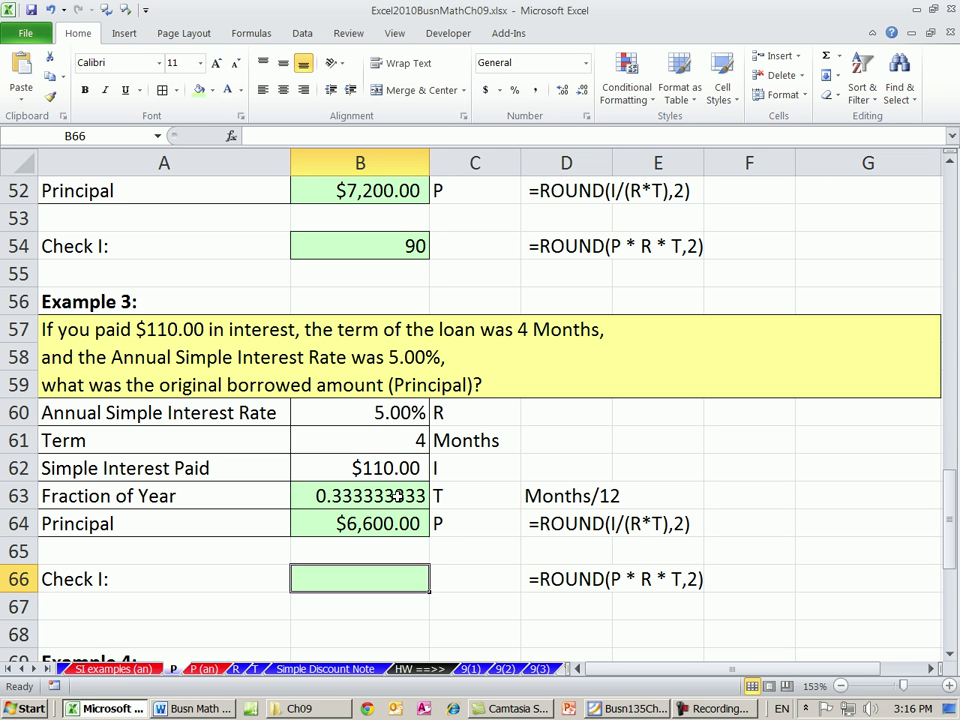
{"action": "type", "text": "=round"}
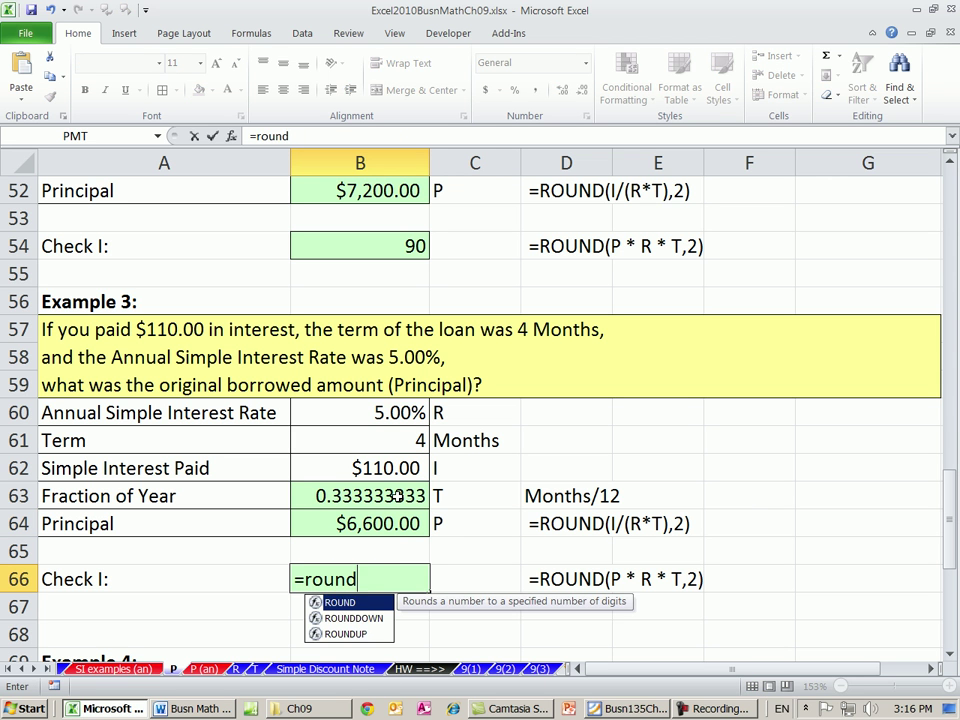
{"action": "key", "text": "Tab"}
{"action": "left_click", "coordinate": [416, 520]}
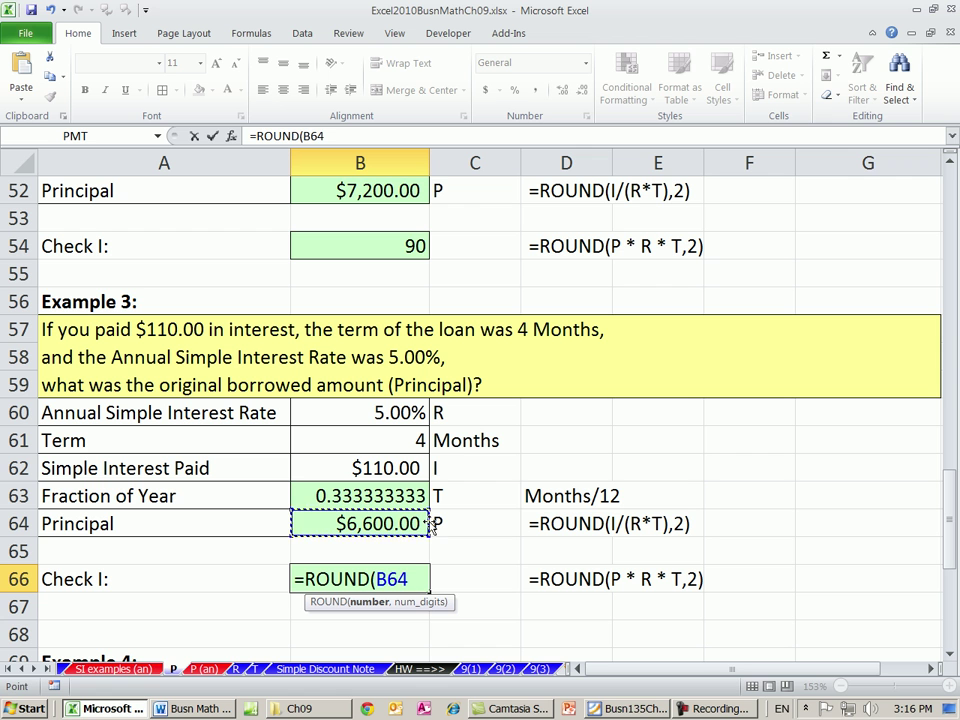
{"action": "type", "text": "*"}
{"action": "left_click", "coordinate": [409, 412]}
{"action": "type", "text": "*"}
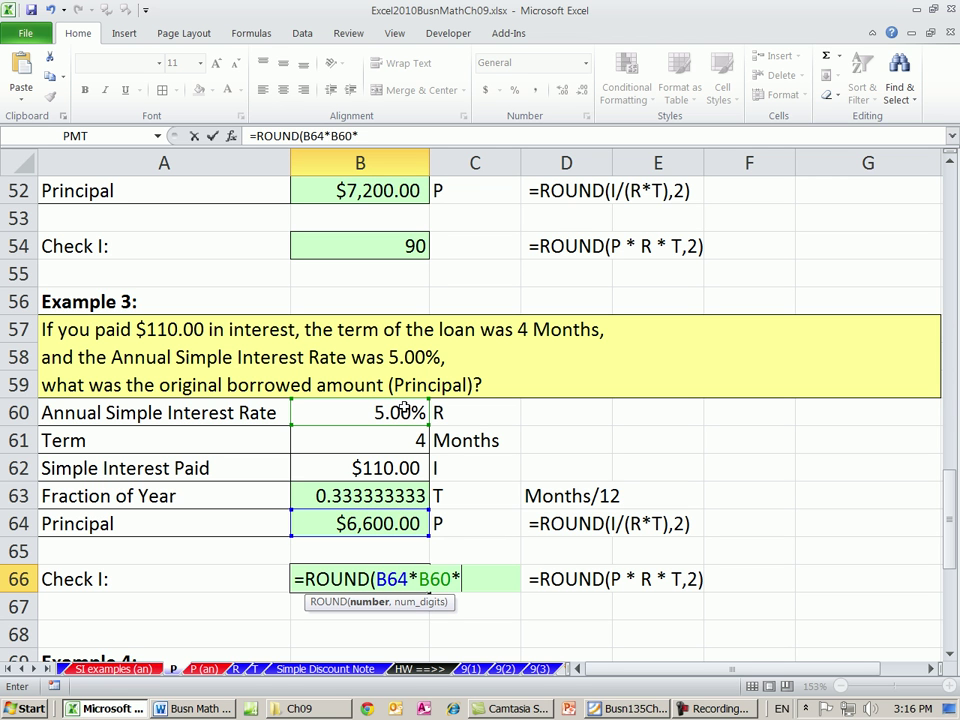
{"action": "left_click", "coordinate": [419, 503]}
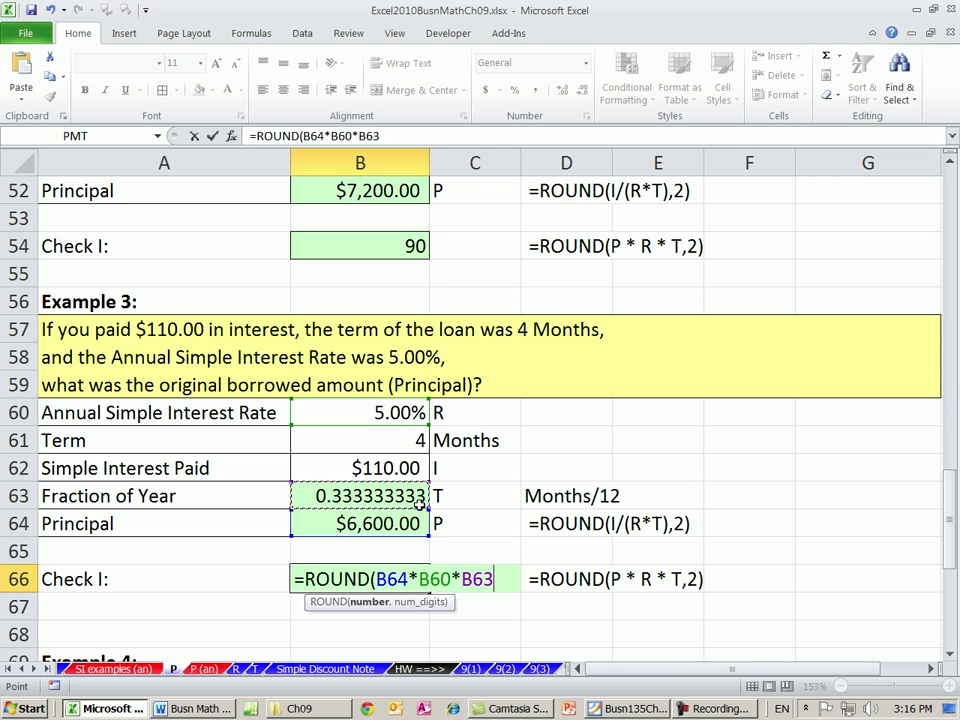
{"action": "type", "text": ",2"}
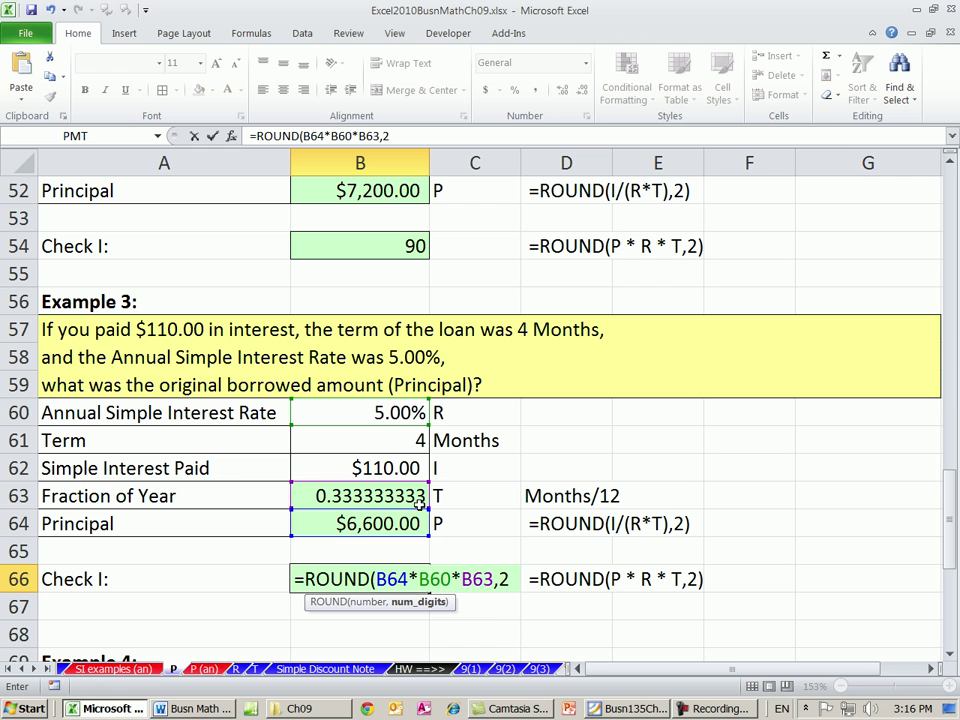
{"action": "type", "text": ")"}
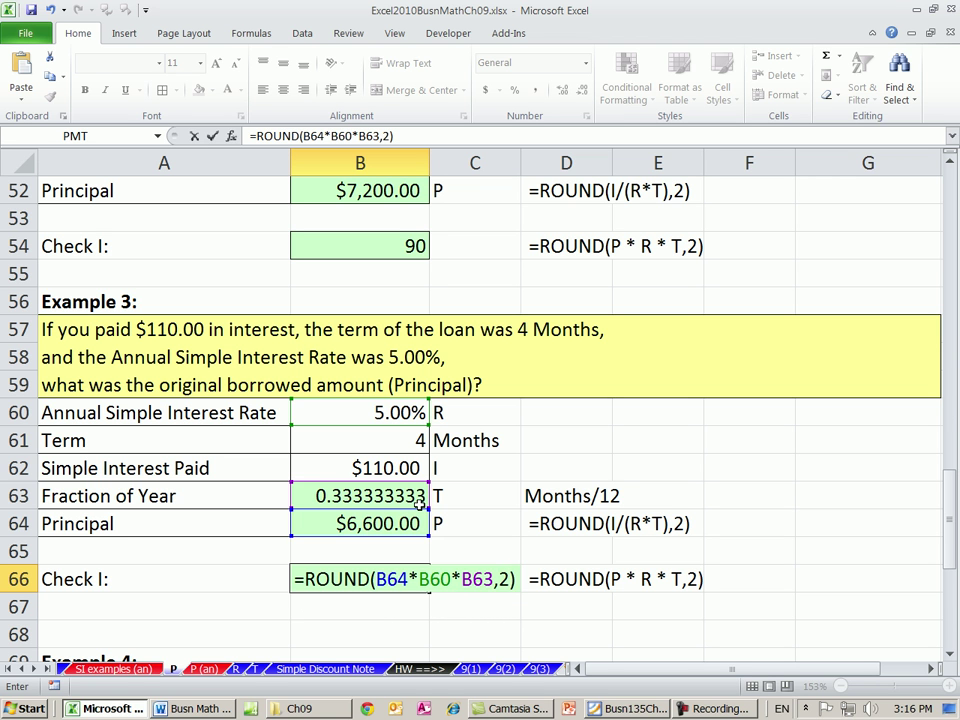
{"action": "key", "text": "ctrl+Return"}
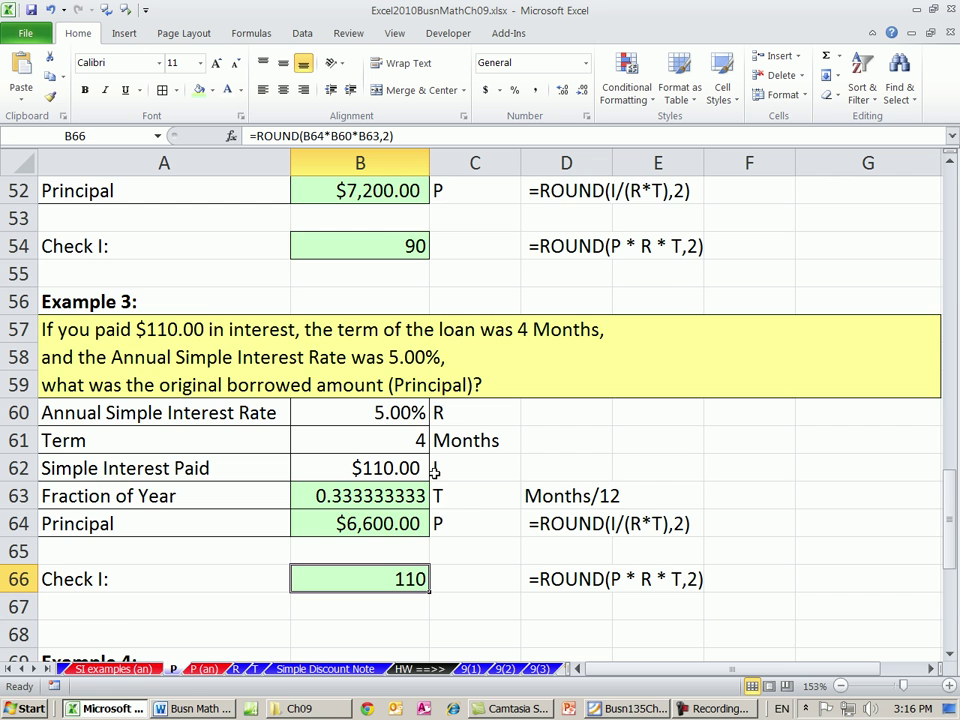
Bring Example 4 into view, highlighting its Issue Date and Maturity Date rows, and select B77
{"action": "scroll", "coordinate": [724, 549], "scroll_direction": "down", "scroll_amount": 3}
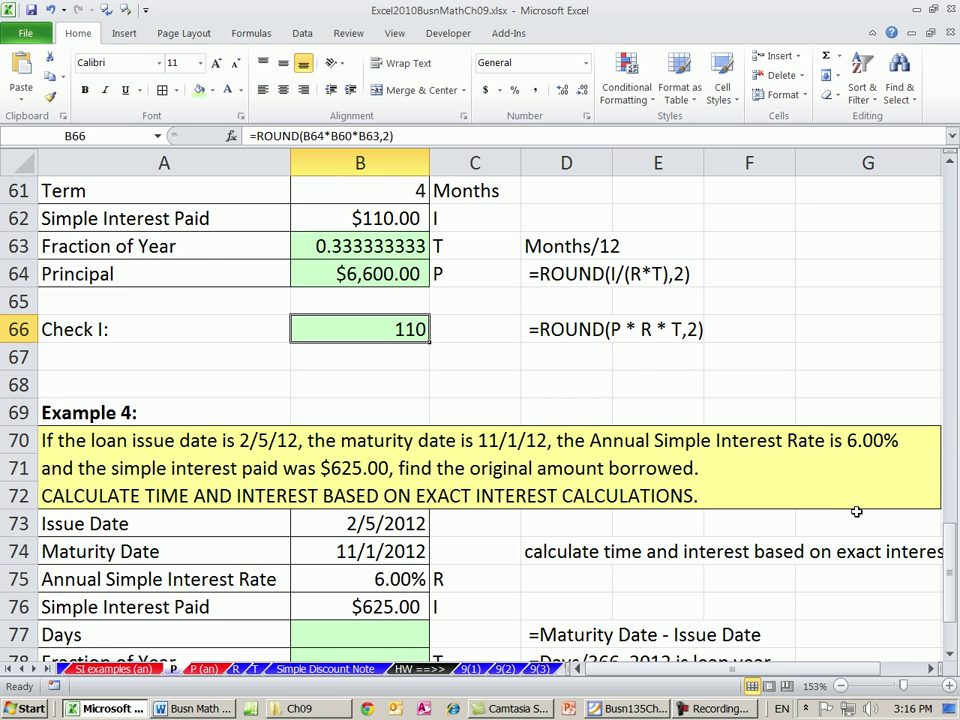
{"action": "left_click", "coordinate": [951, 653]}
{"action": "left_click", "coordinate": [951, 653]}
{"action": "left_click", "coordinate": [951, 653]}
{"action": "left_click", "coordinate": [951, 653]}
{"action": "left_click", "coordinate": [951, 653]}
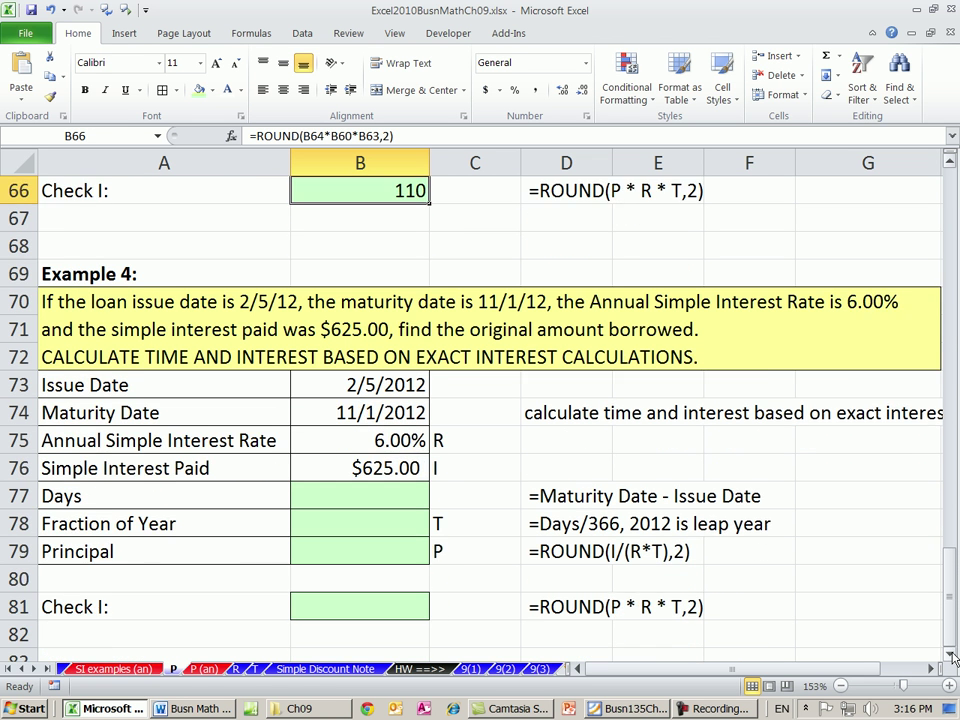
{"action": "left_click", "coordinate": [951, 653]}
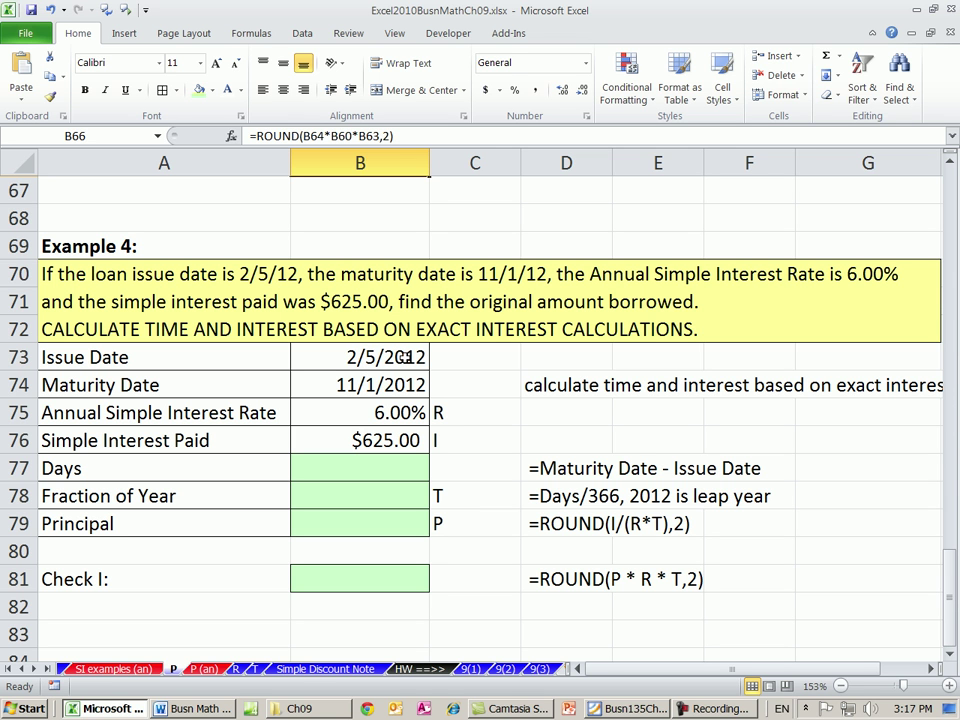
{"action": "left_click_drag", "start_coordinate": [214, 361], "coordinate": [352, 360]}
{"action": "left_click_drag", "start_coordinate": [200, 385], "coordinate": [380, 365]}
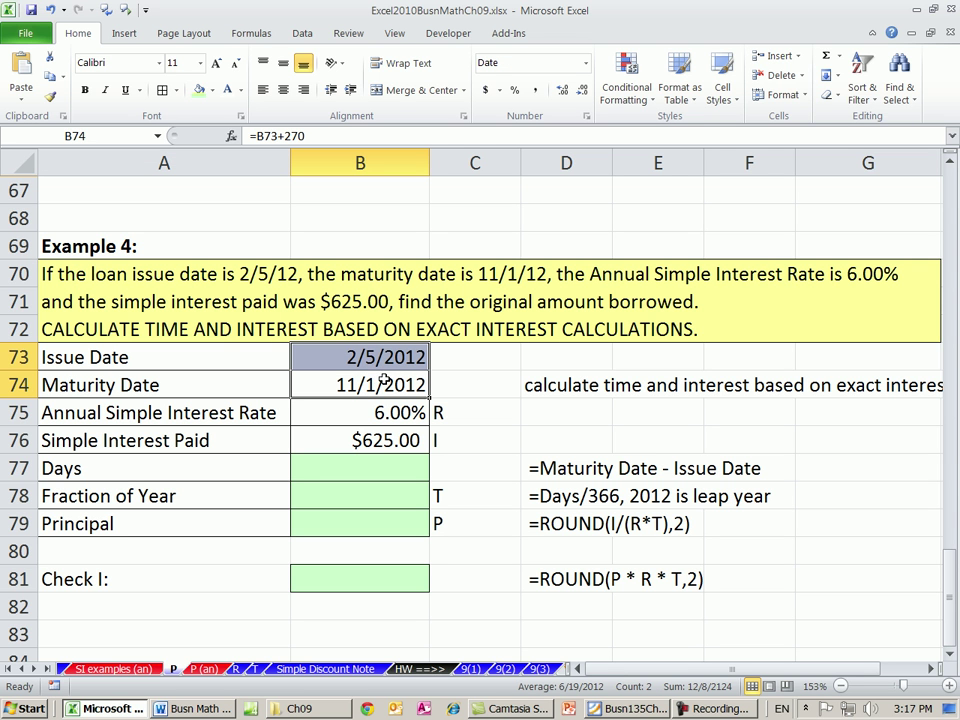
{"action": "left_click", "coordinate": [388, 472]}
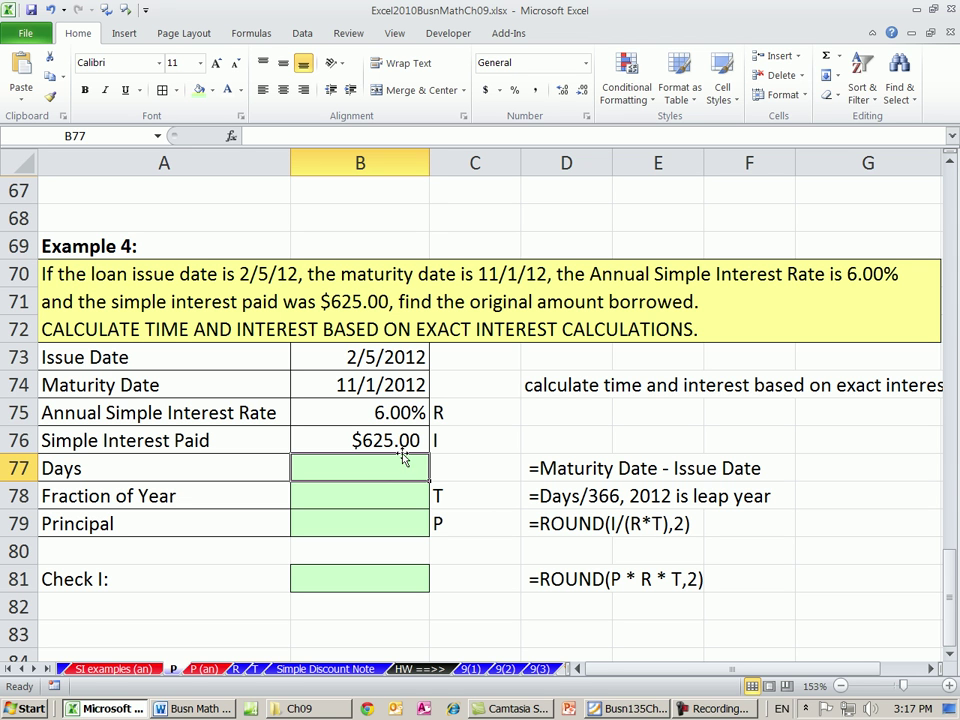
Enter =B74-B73 in B77 so Example 4's Days shows 270
{"action": "type", "text": "="}
{"action": "left_click", "coordinate": [368, 385]}
{"action": "type", "text": "-"}
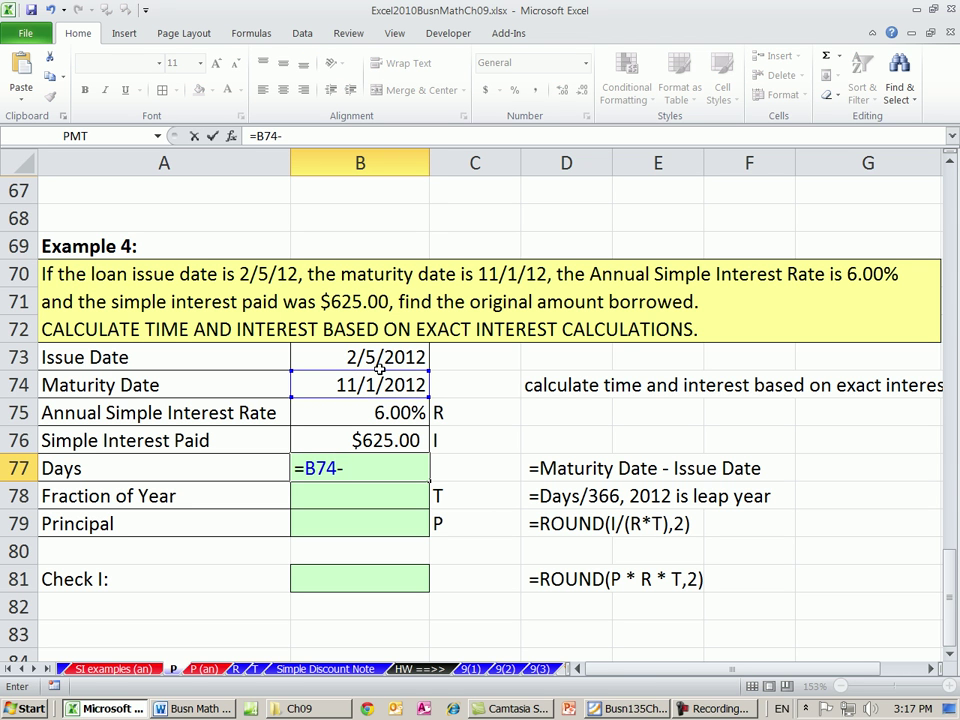
{"action": "left_click", "coordinate": [394, 366]}
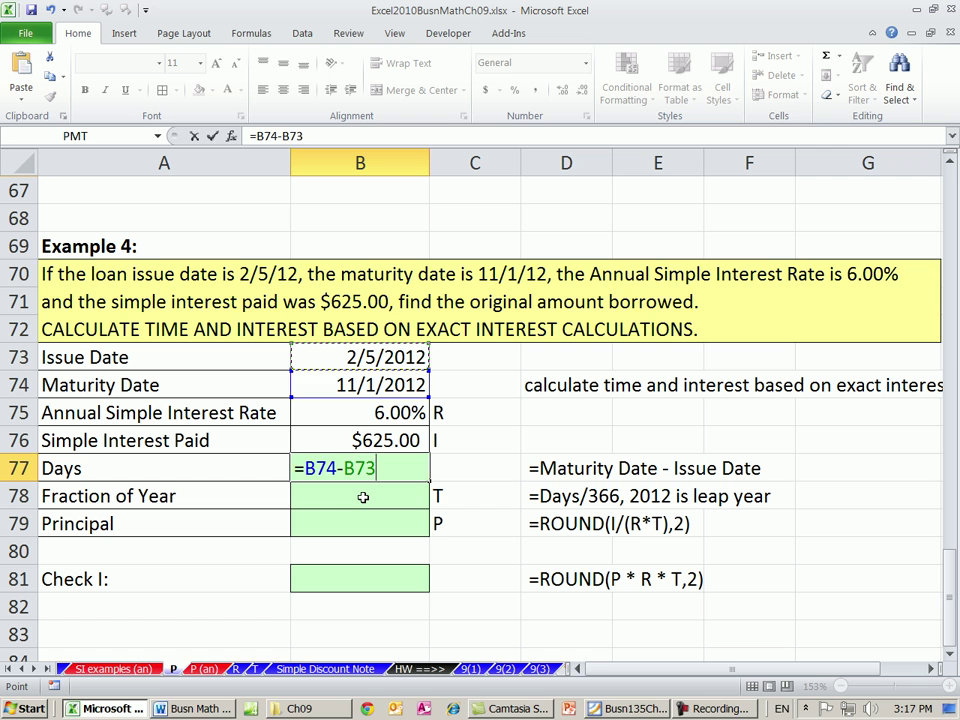
{"action": "key", "text": "Return"}
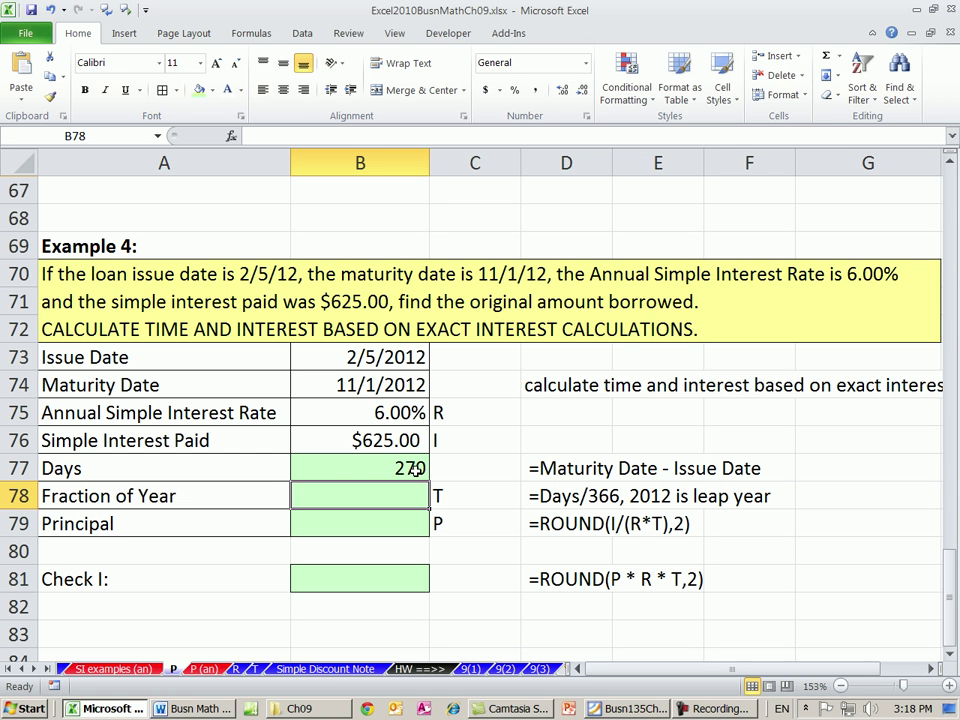
Review the B77 Days formula, then begin the Fraction of Year formula
{"action": "double_click", "coordinate": [417, 470]}
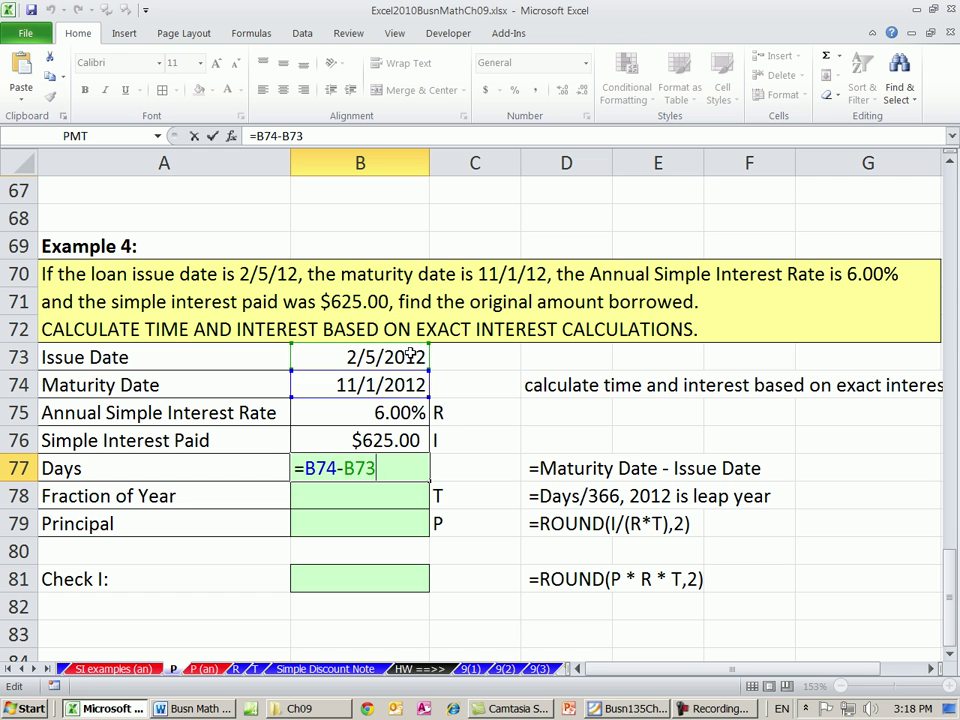
{"action": "key", "text": "Return"}
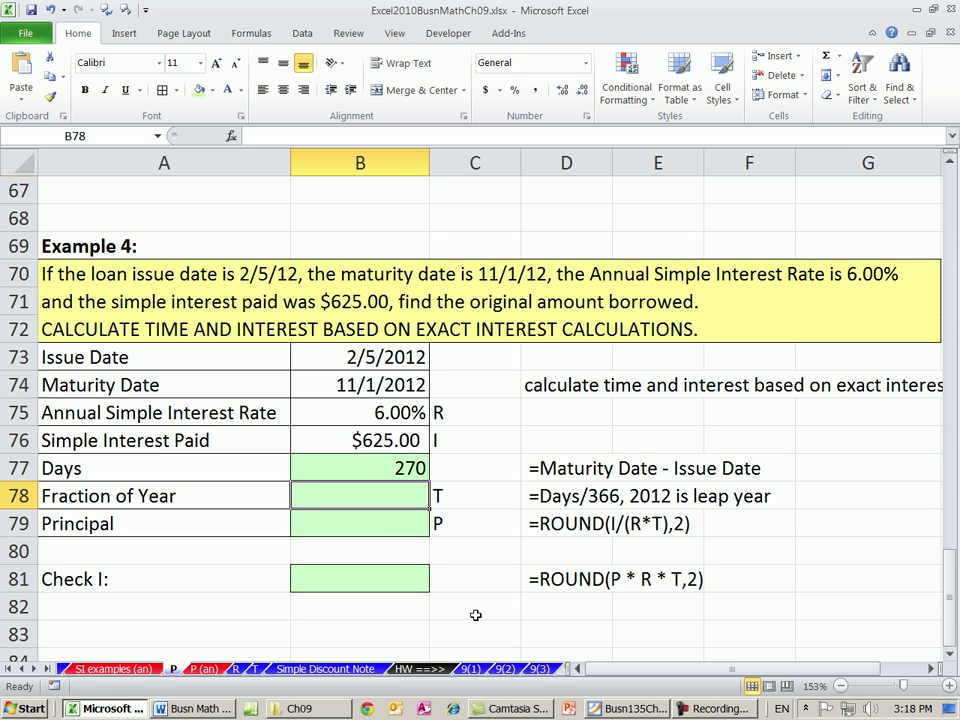
{"action": "type", "text": "="}
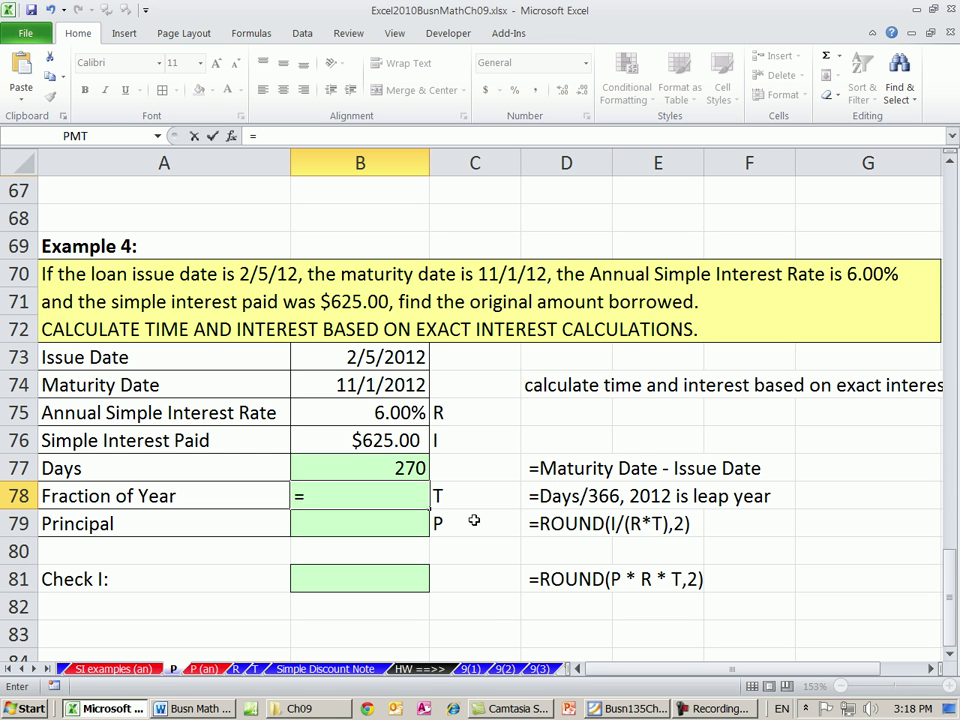
Complete B78 as =B77/366, giving 0.737704918 for the 2012 leap year
{"action": "left_click", "coordinate": [410, 468]}
{"action": "type", "text": "/366"}
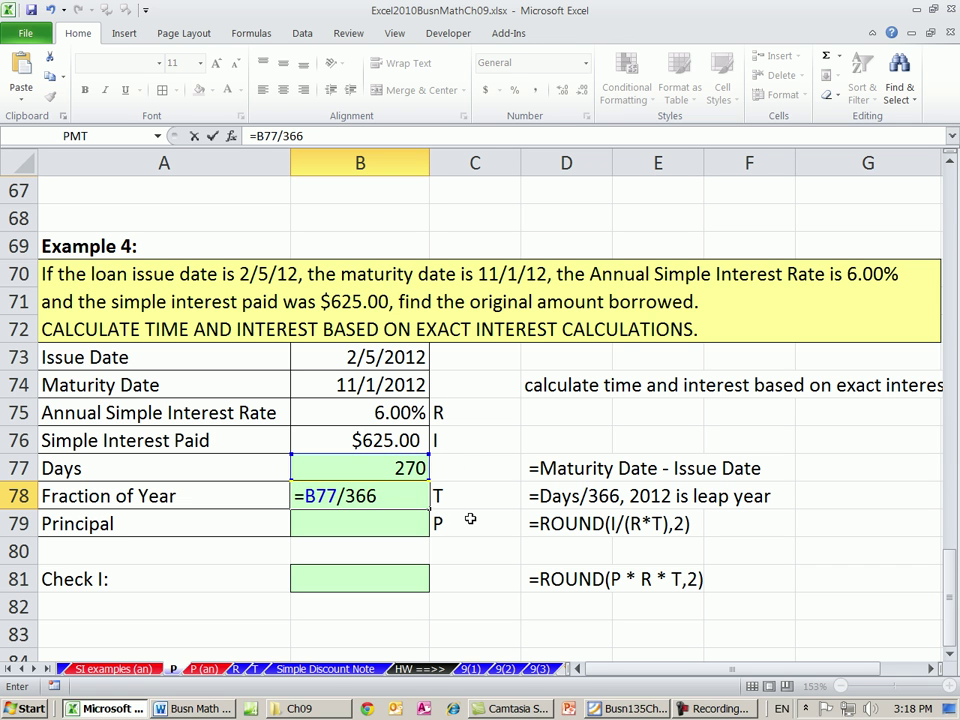
{"action": "key", "text": "Return"}
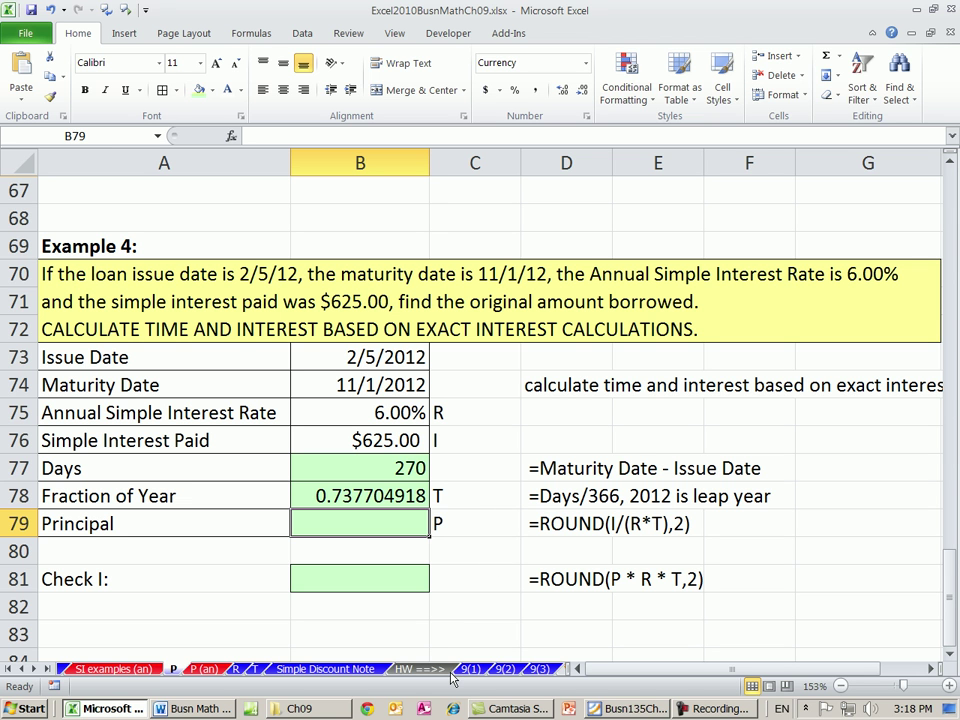
Start a ROUND formula in B79, fixing the misspelled function name
{"action": "type", "text": "=ropund"}
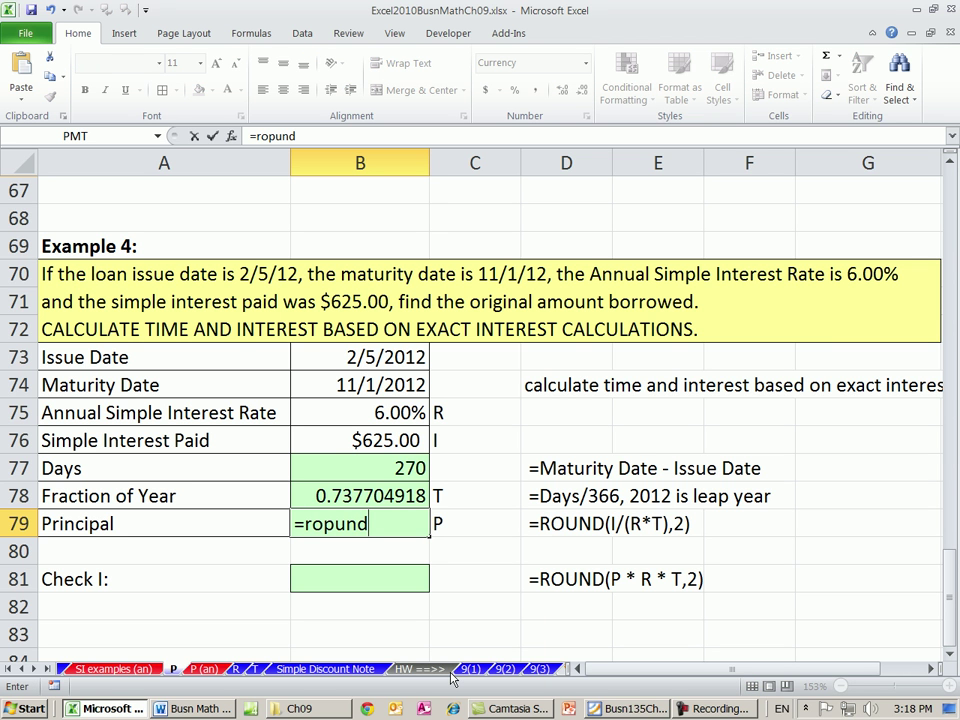
{"action": "key", "text": "BackSpace"}
{"action": "key", "text": "BackSpace"}
{"action": "key", "text": "BackSpace"}
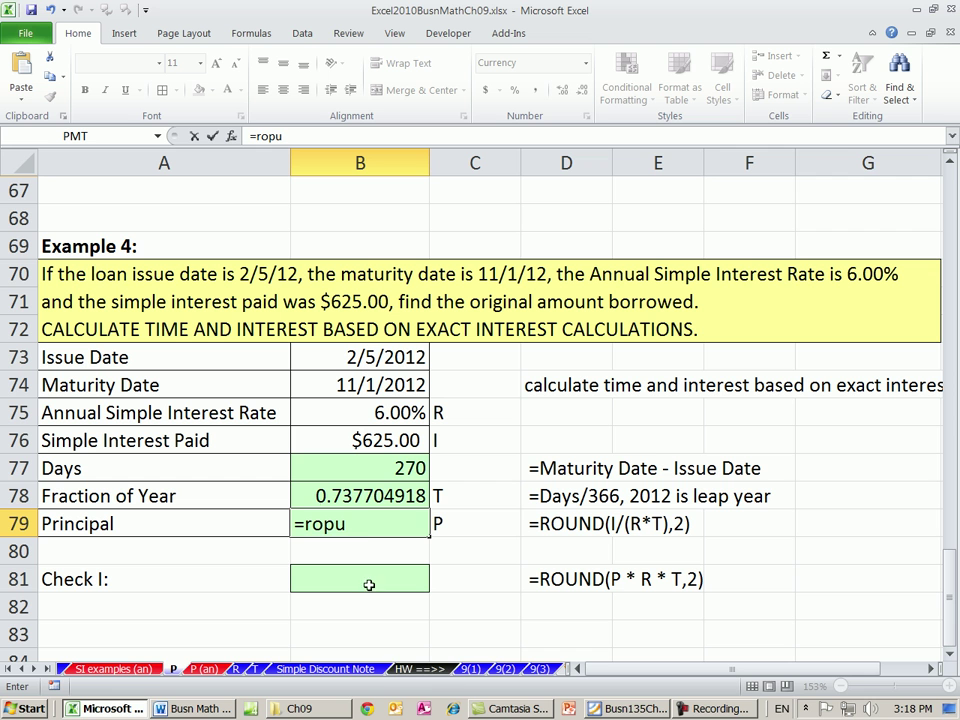
{"action": "key", "text": "BackSpace"}
{"action": "key", "text": "BackSpace"}
{"action": "type", "text": "u"}
{"action": "key", "text": "Tab"}
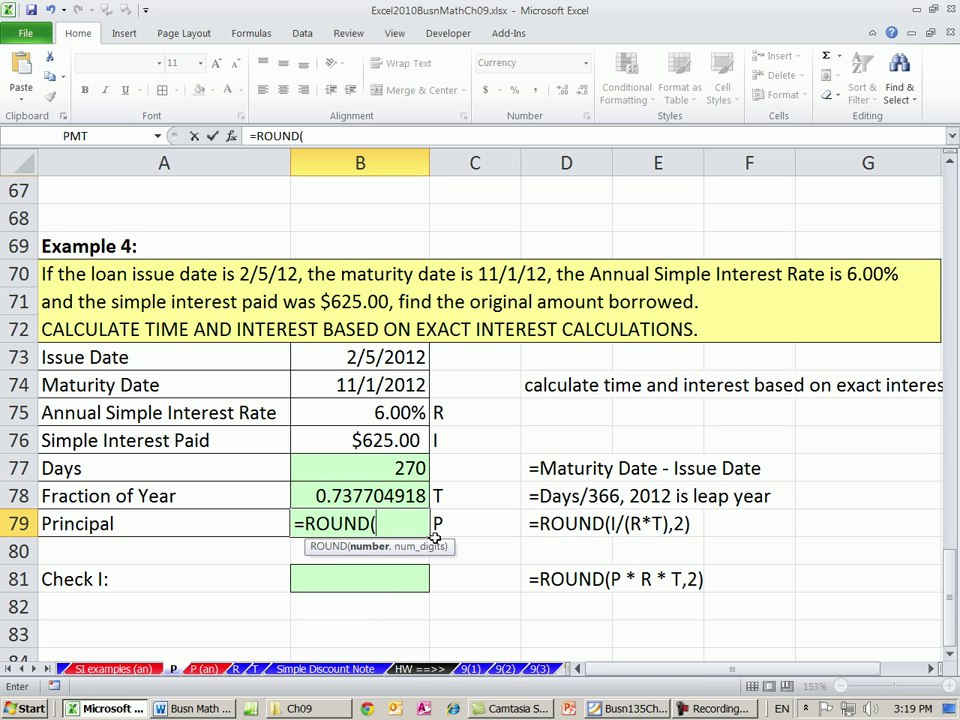
Finish the principal as =ROUND(B76/(B75*B78),2), returning $14,120.37
{"action": "left_click", "coordinate": [400, 443]}
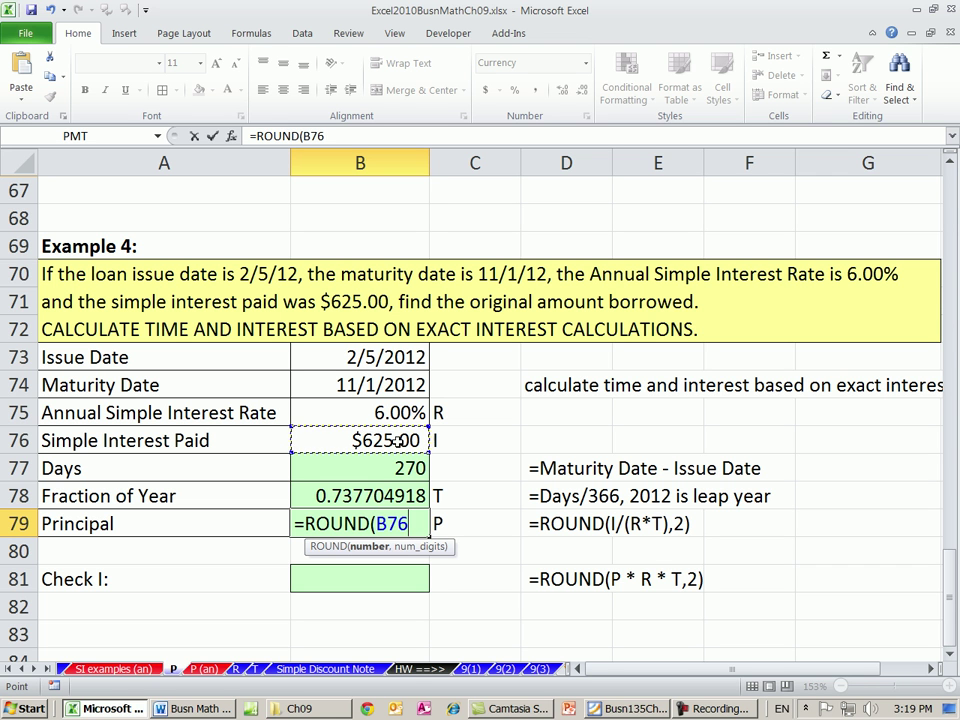
{"action": "type", "text": "/("}
{"action": "left_click", "coordinate": [390, 413]}
{"action": "type", "text": "*"}
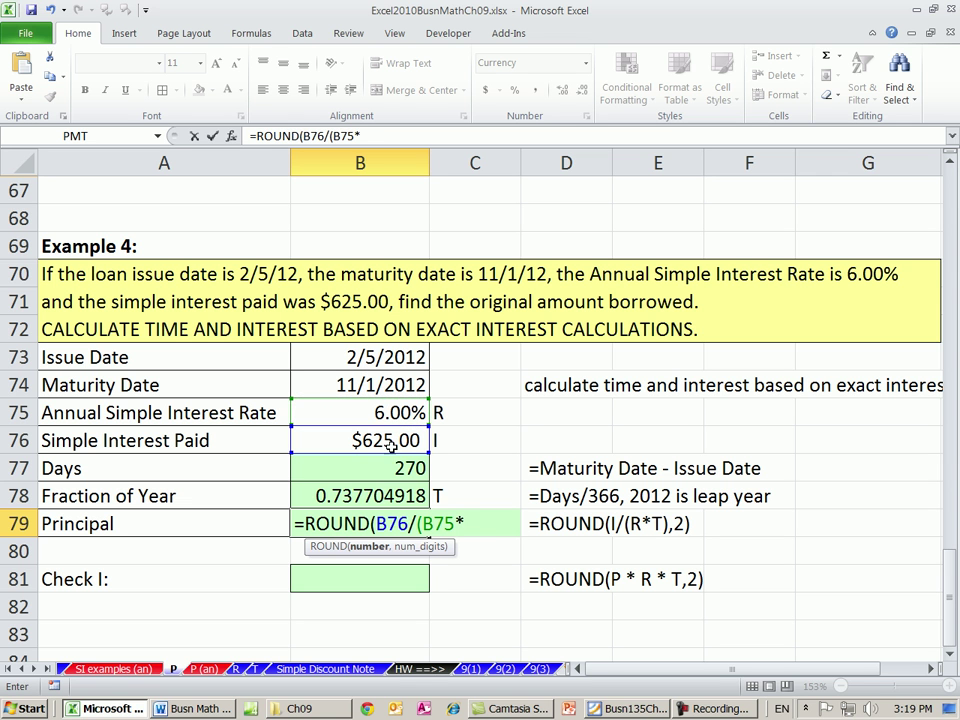
{"action": "left_click", "coordinate": [380, 496]}
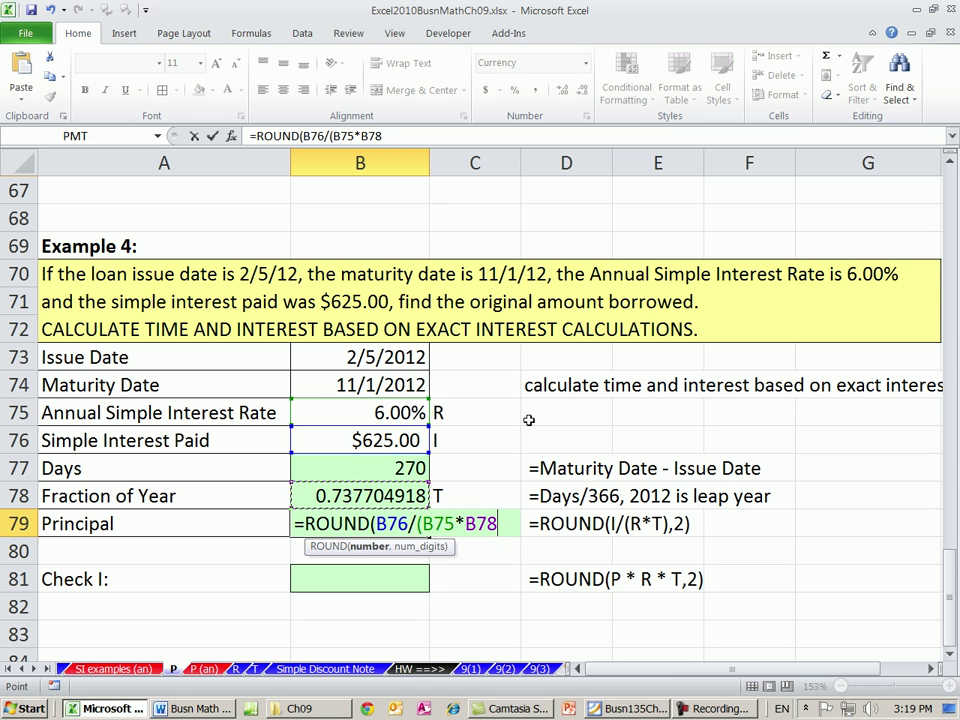
{"action": "type", "text": ")"}
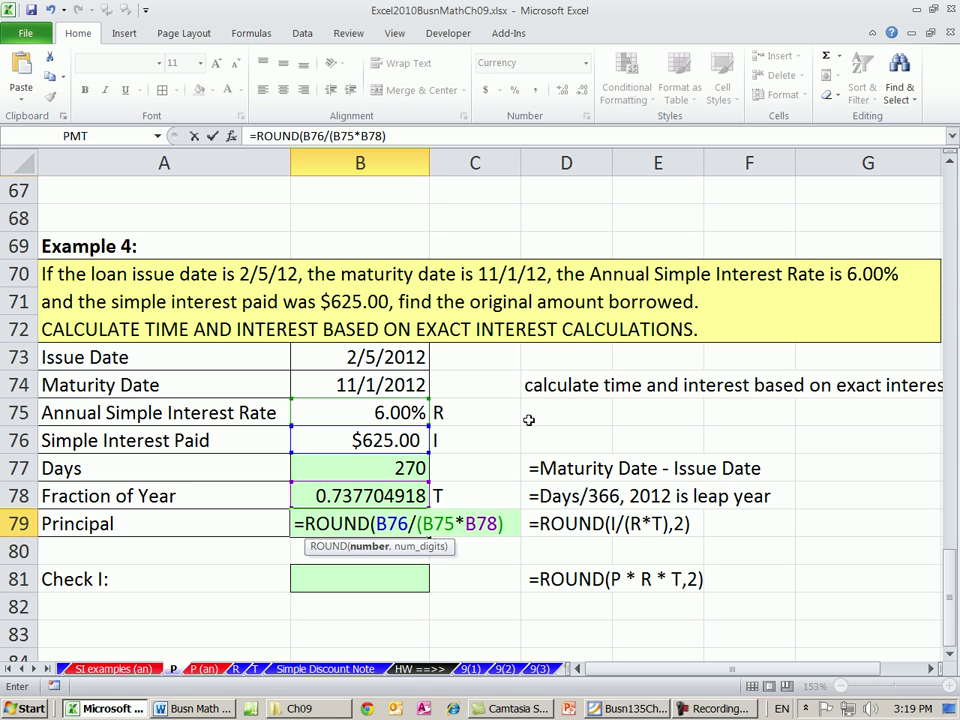
{"action": "type", "text": ",2)"}
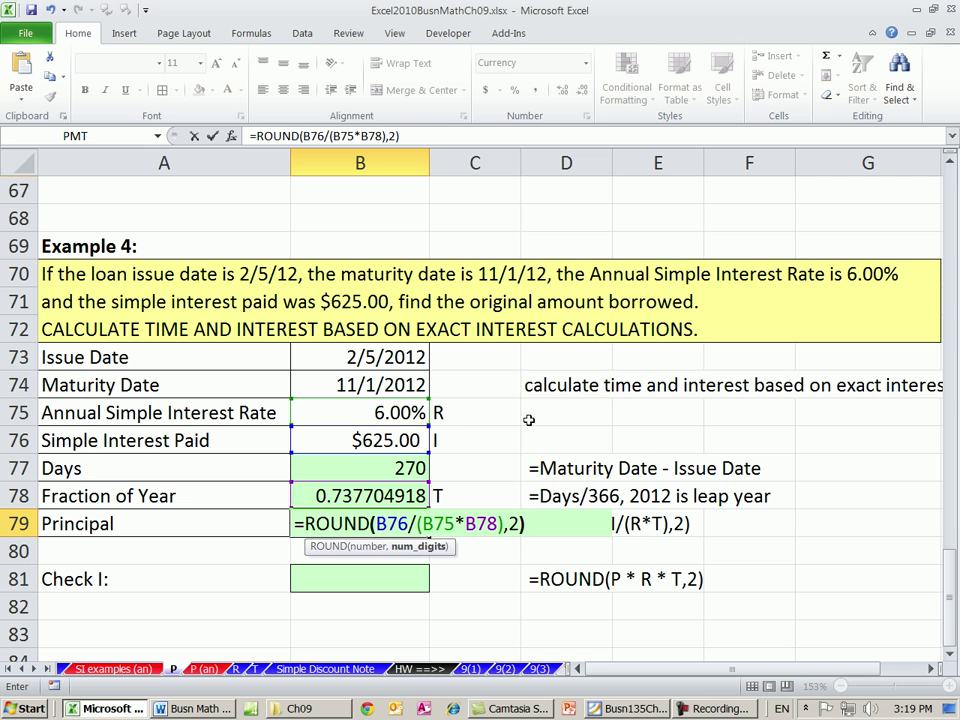
{"action": "key", "text": "ctrl+Return"}
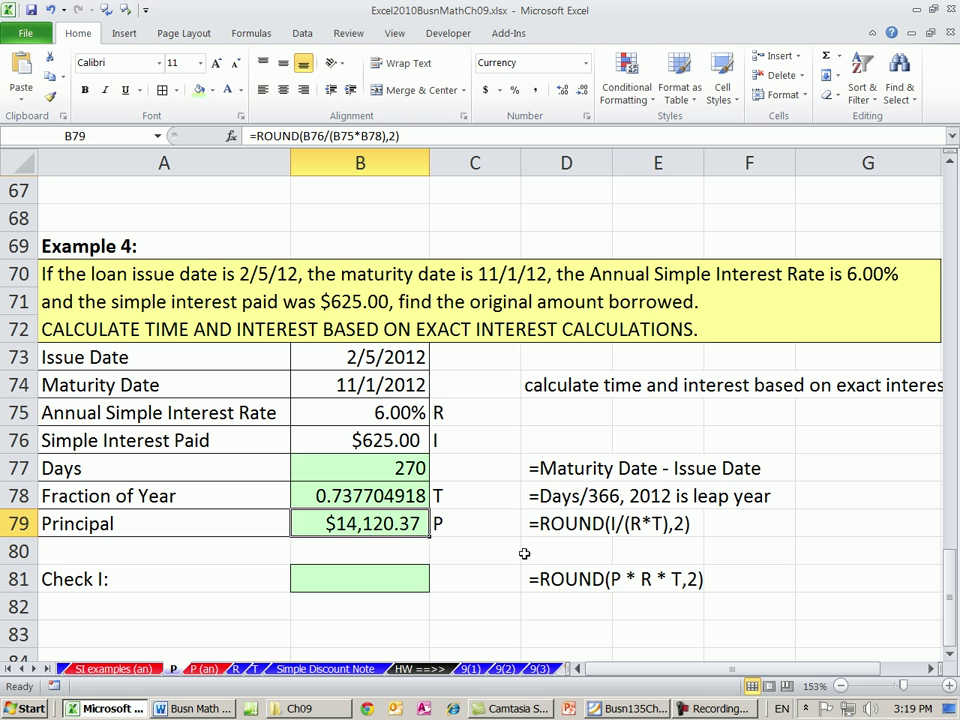
{"action": "left_click", "coordinate": [358, 576]}
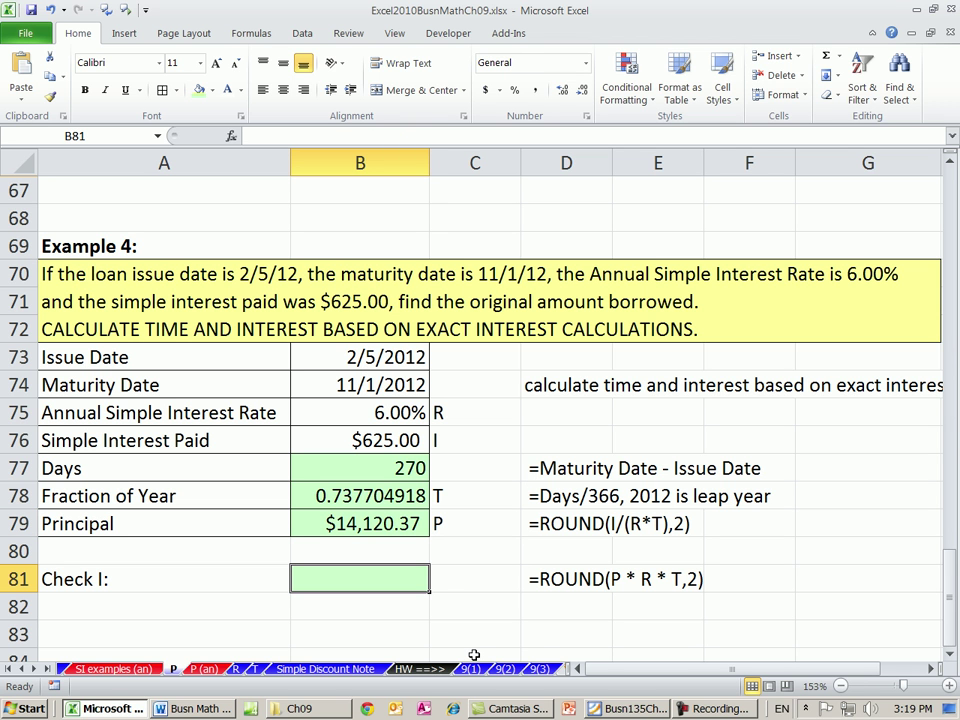
Enter =ROUND(B79*B75*B78,2) in B81, returning 625, then review the B79 principal formula
{"action": "type", "text": "=round"}
{"action": "key", "text": "Tab"}
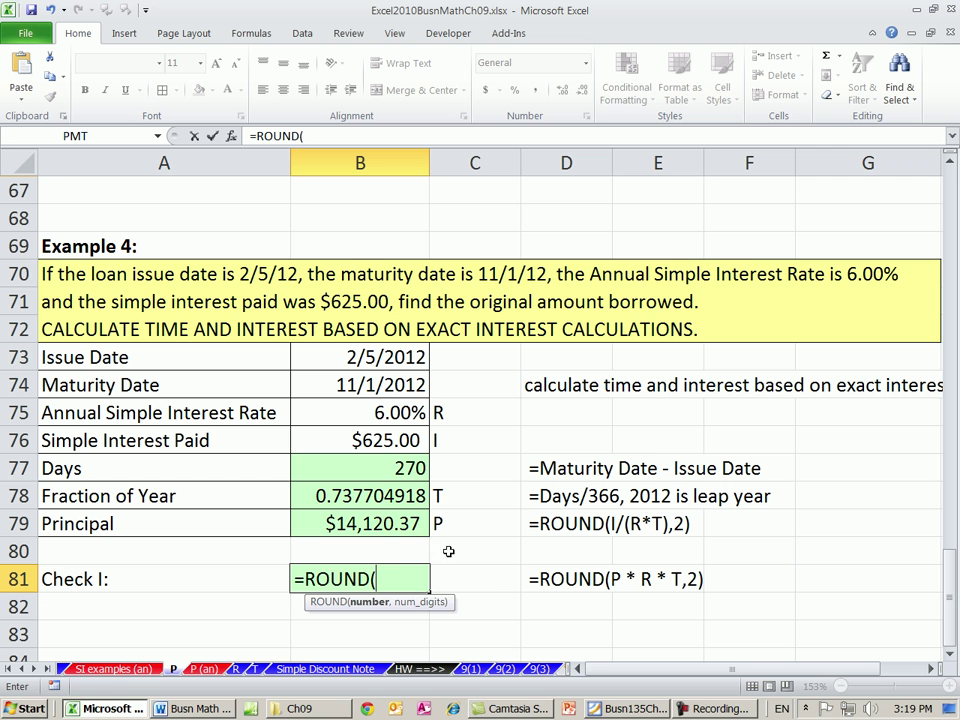
{"action": "left_click", "coordinate": [321, 522]}
{"action": "type", "text": "*"}
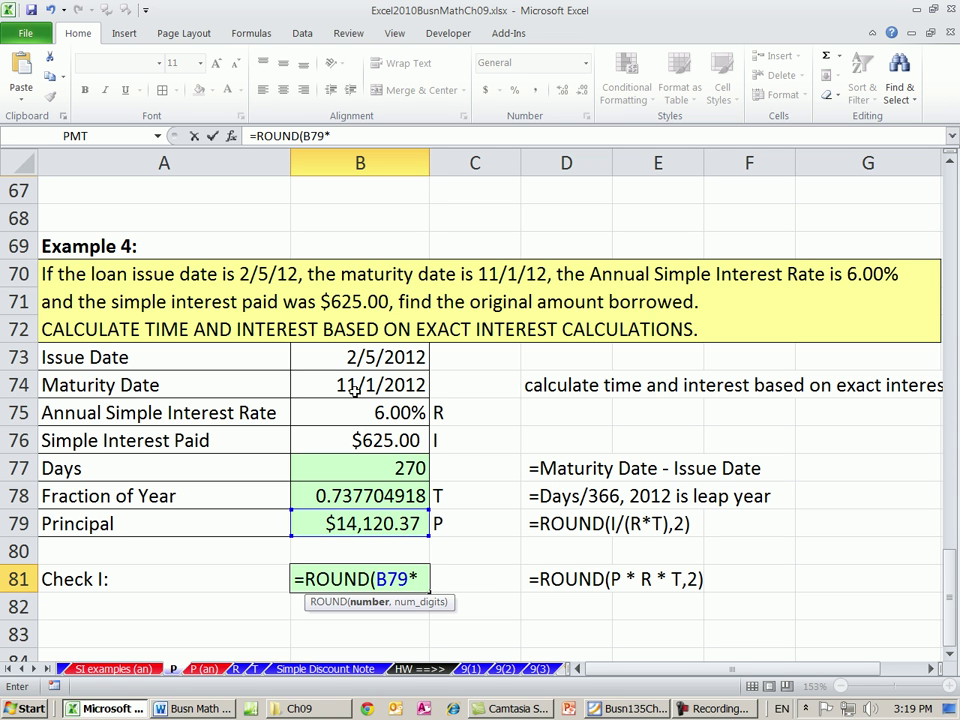
{"action": "left_click", "coordinate": [368, 412]}
{"action": "type", "text": "*"}
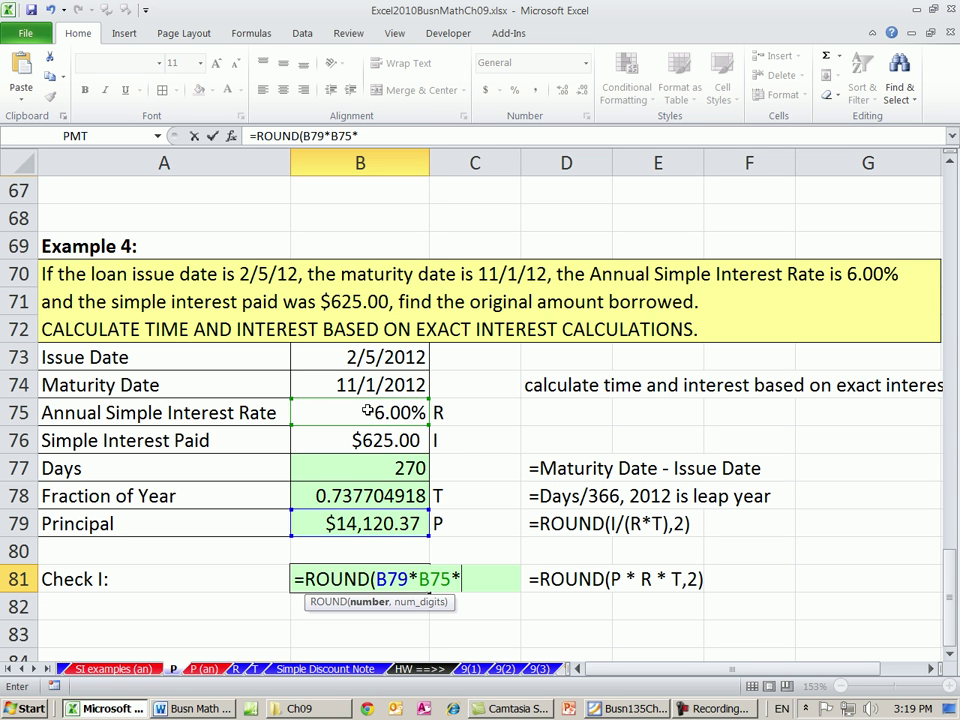
{"action": "left_click", "coordinate": [390, 495]}
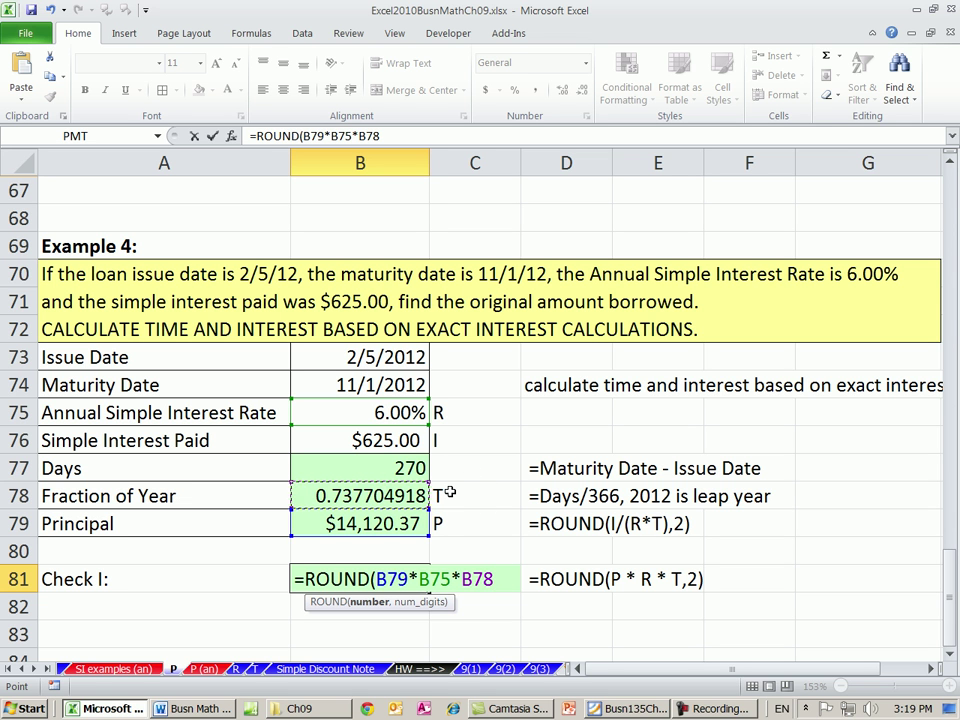
{"action": "type", "text": ",2)"}
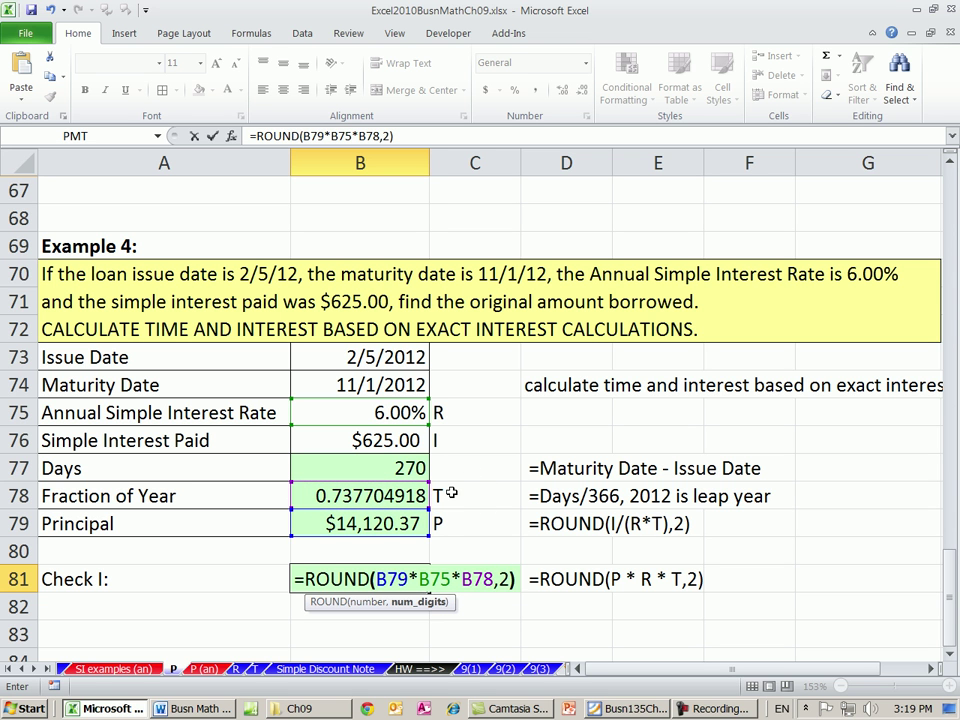
{"action": "key", "text": "ctrl+Return"}
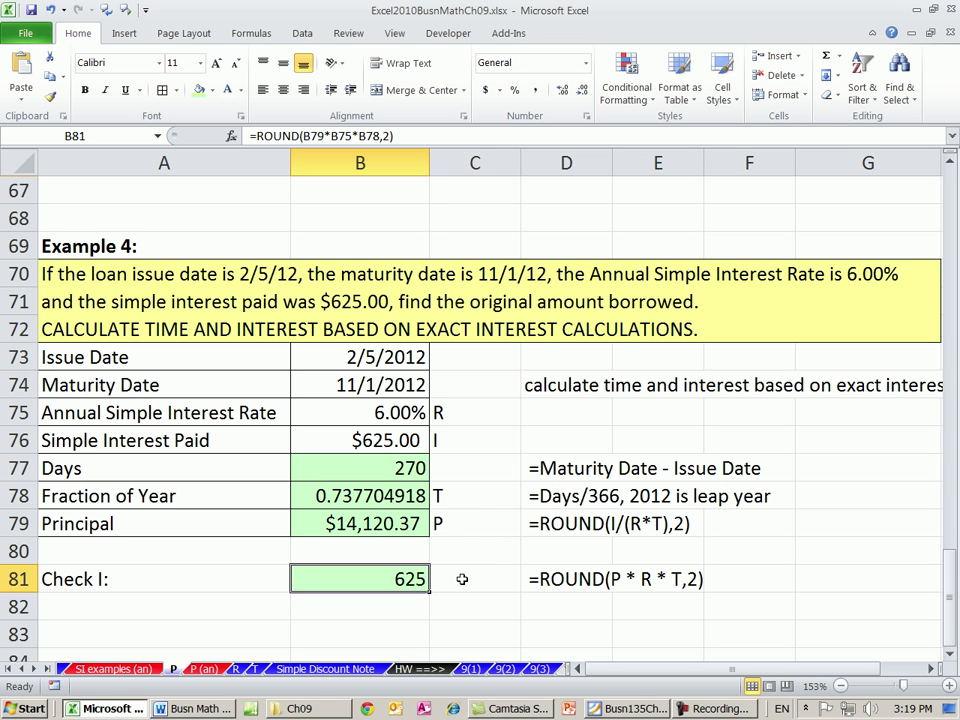
{"action": "left_click", "coordinate": [400, 528]}
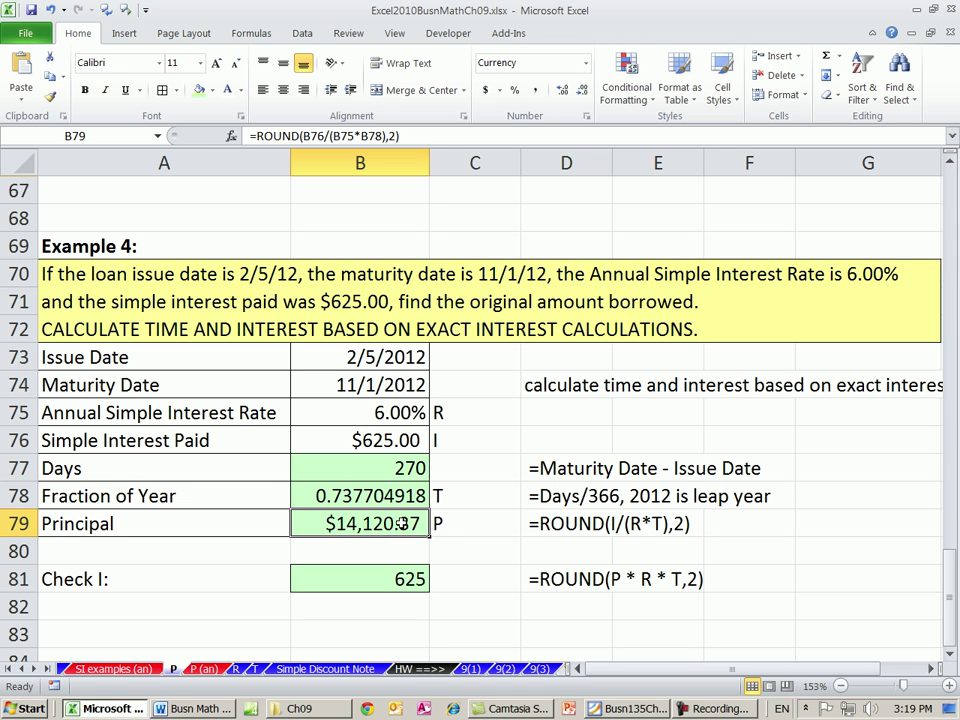
{"action": "double_click", "coordinate": [400, 523]}
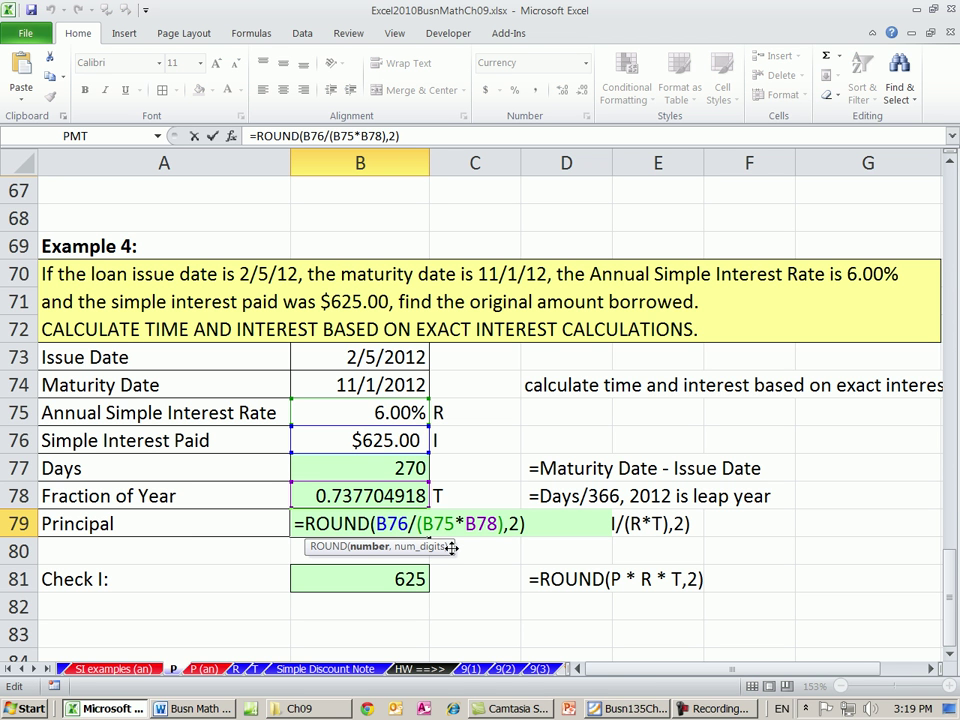